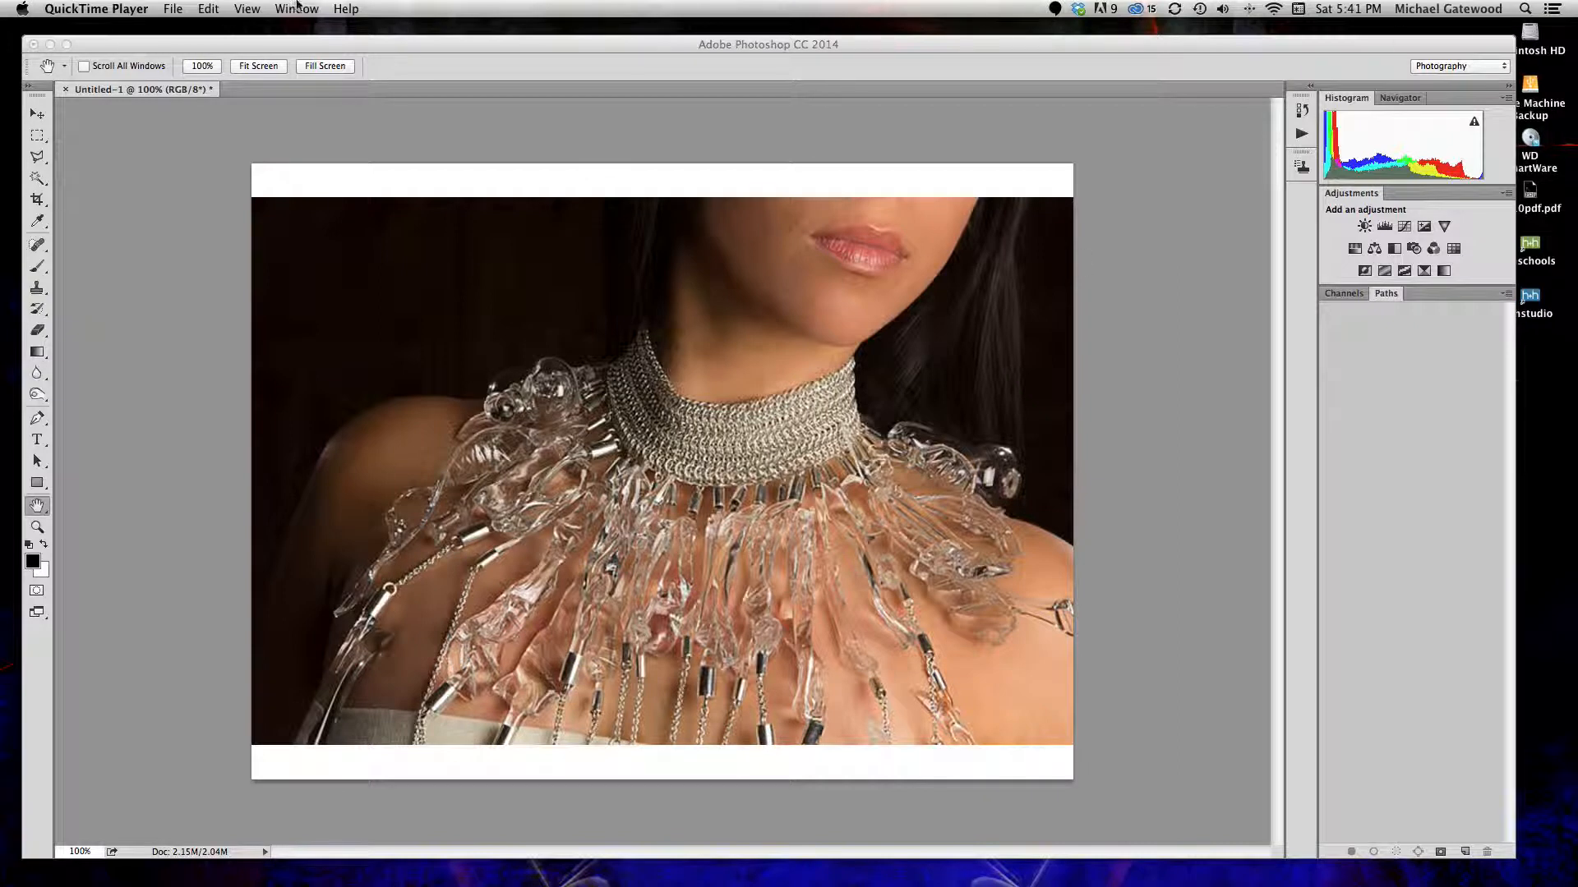
- Switch to Photoshop and reposition the floating Layers and Properties panels so they sit clear of the photo
{"action": "left_click", "coordinate": [299, 50]}
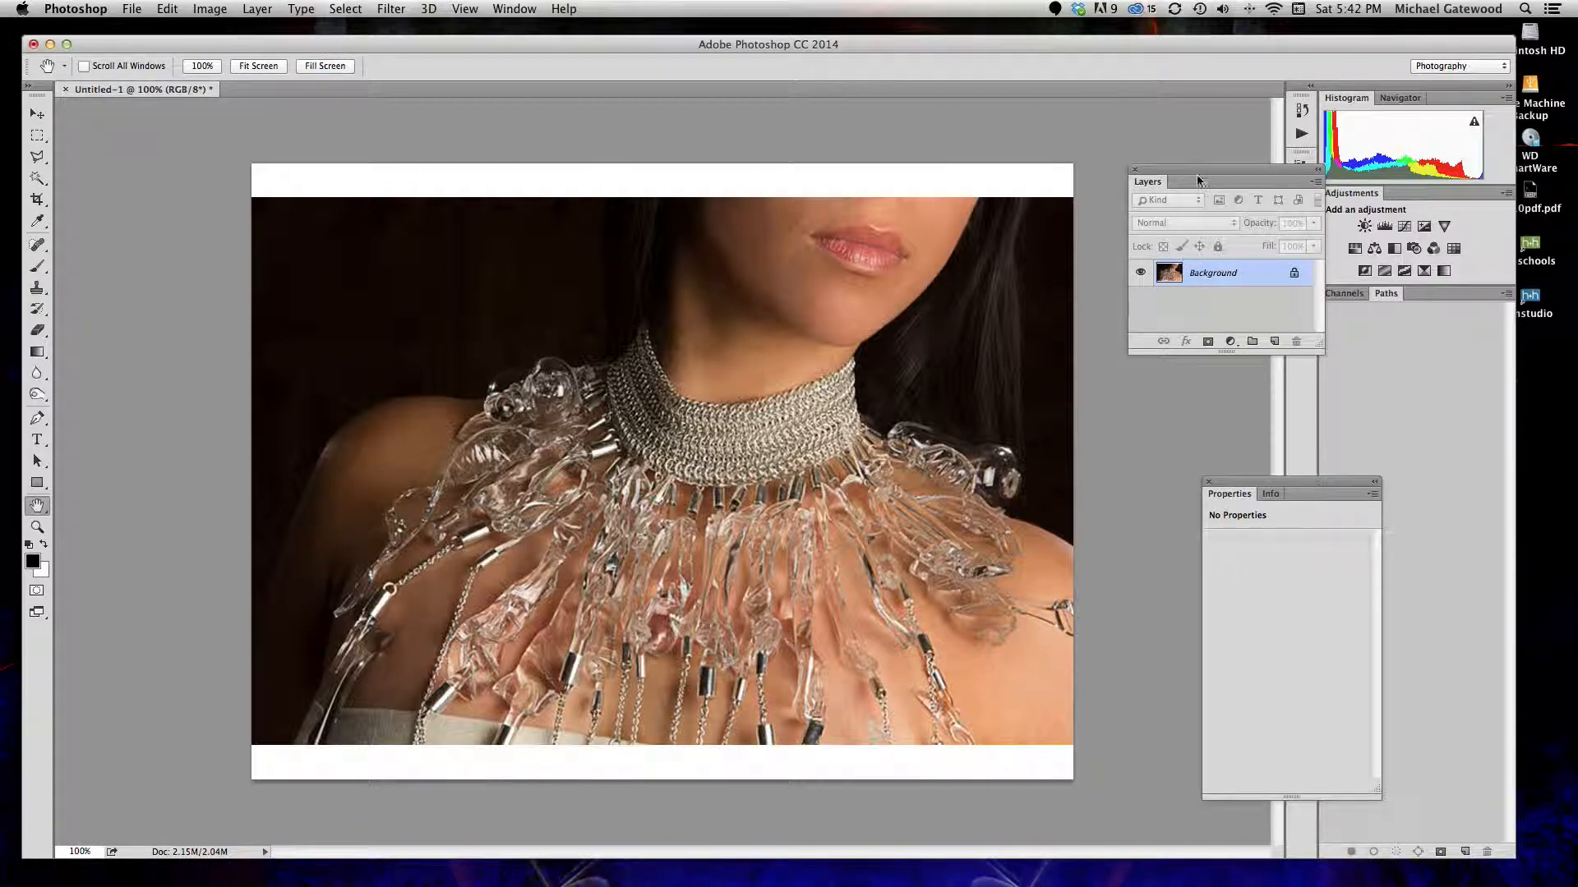
{"action": "left_click_drag", "start_coordinate": [1189, 169], "coordinate": [1152, 141]}
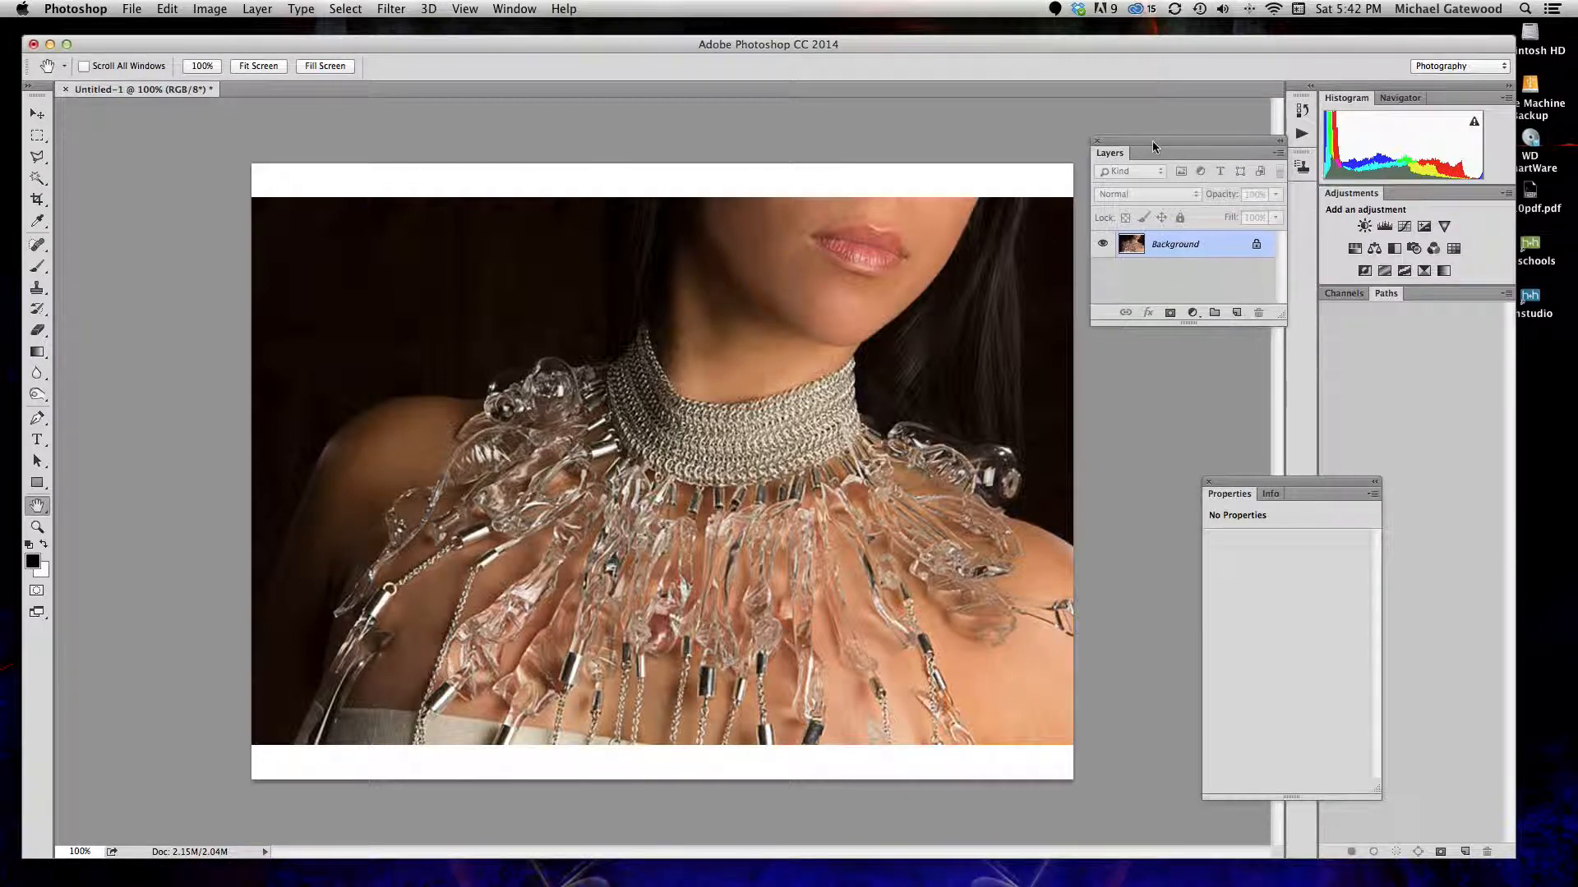
{"action": "left_click_drag", "start_coordinate": [1239, 483], "coordinate": [1391, 431]}
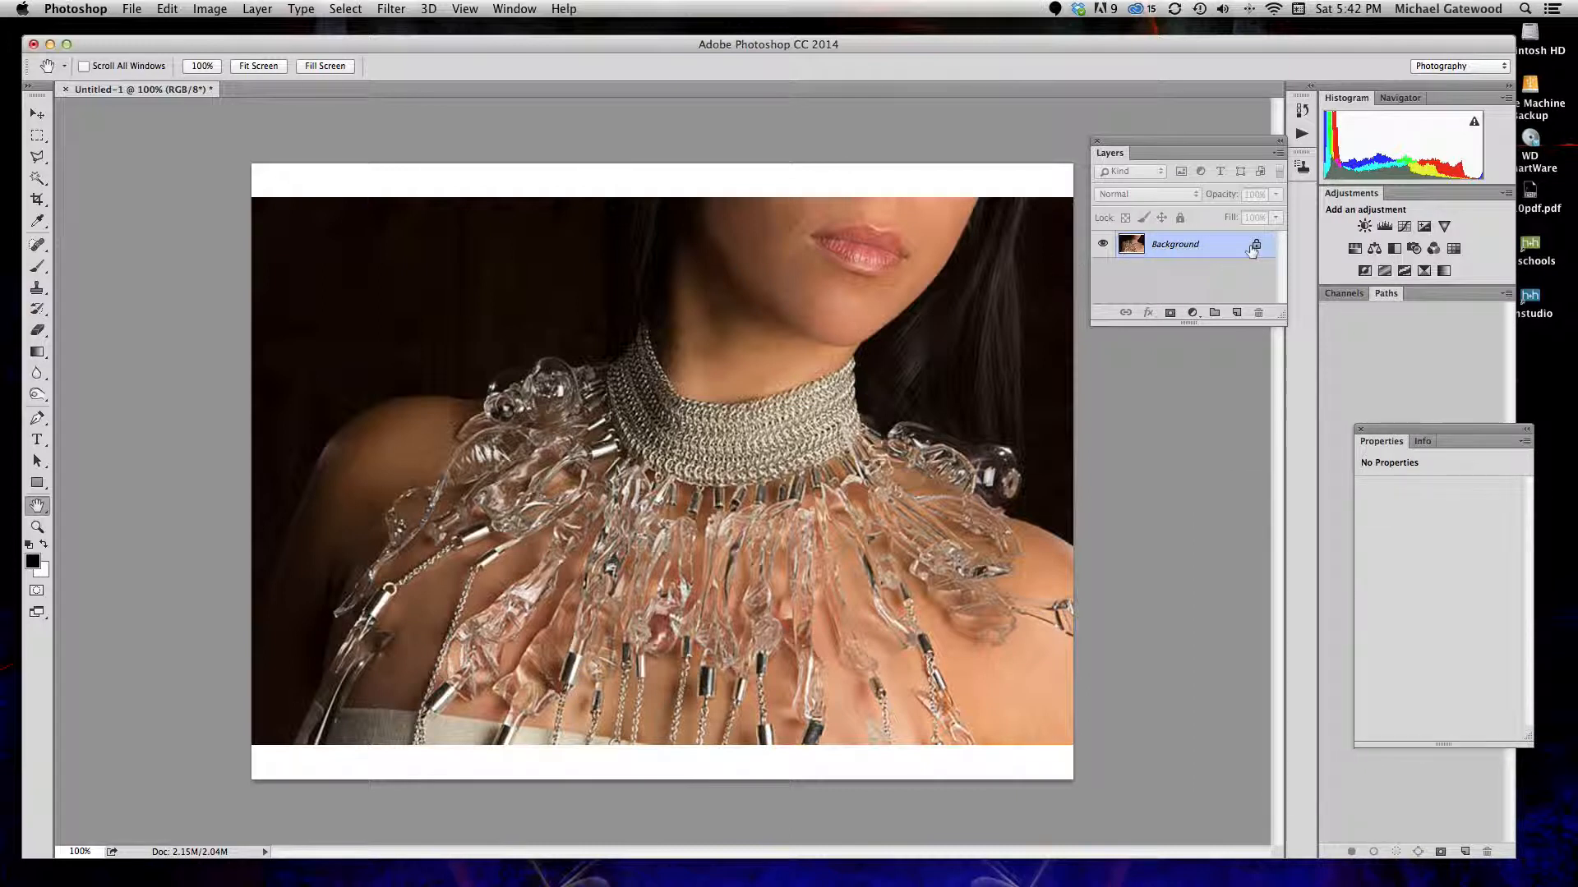
- Duplicate the necklace image into a new document and float the copy in its own window
{"action": "left_click", "coordinate": [171, 10]}
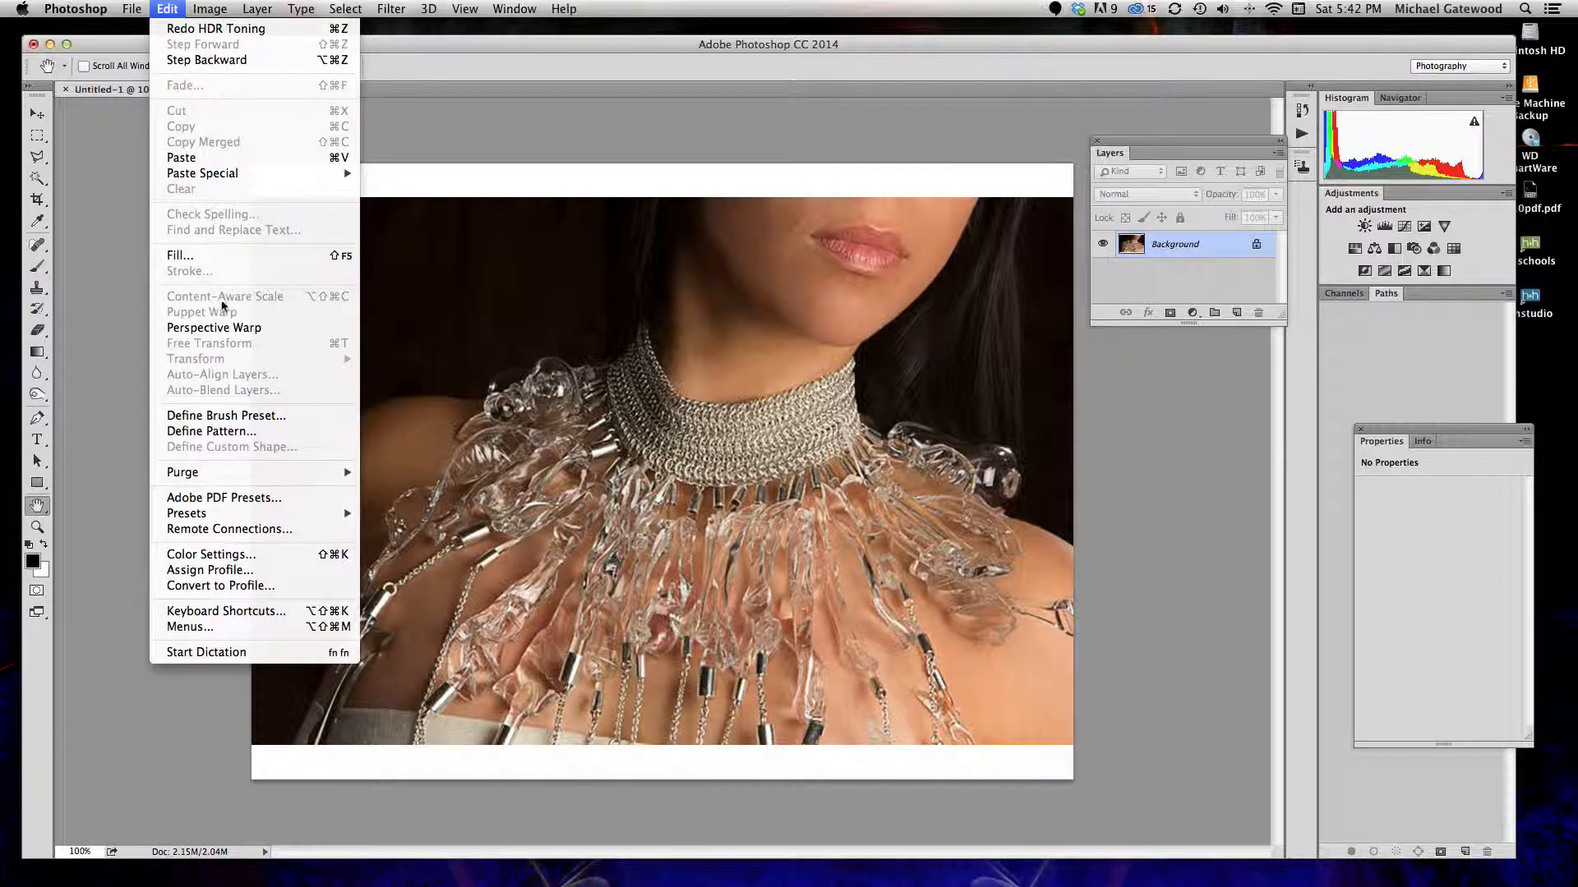
{"action": "mouse_move", "coordinate": [212, 9]}
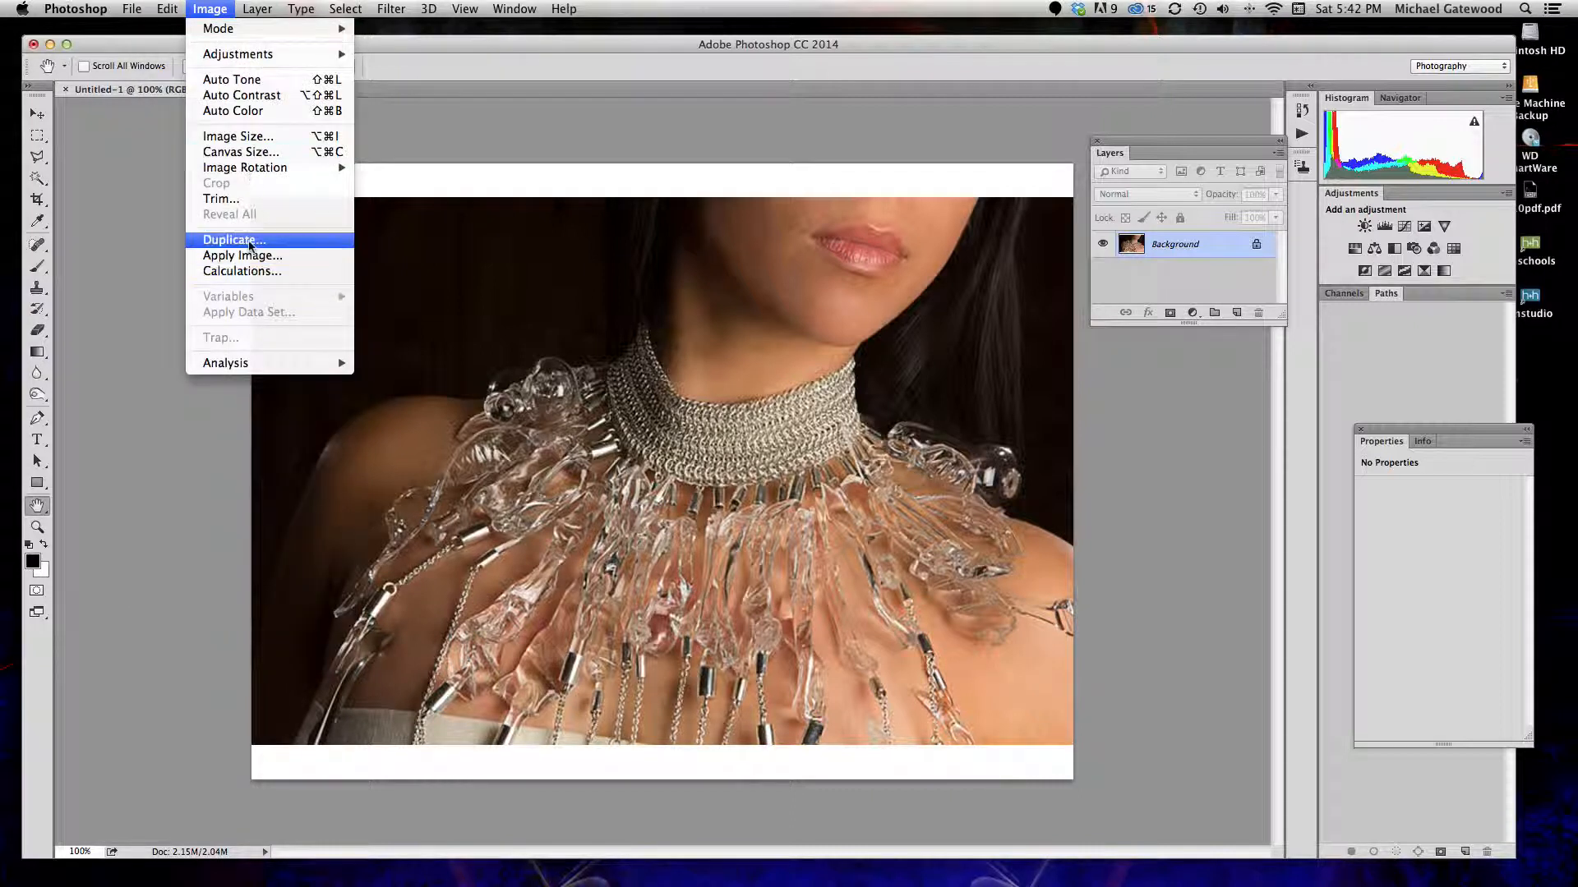
{"action": "left_click", "coordinate": [249, 240]}
{"action": "left_click", "coordinate": [944, 412]}
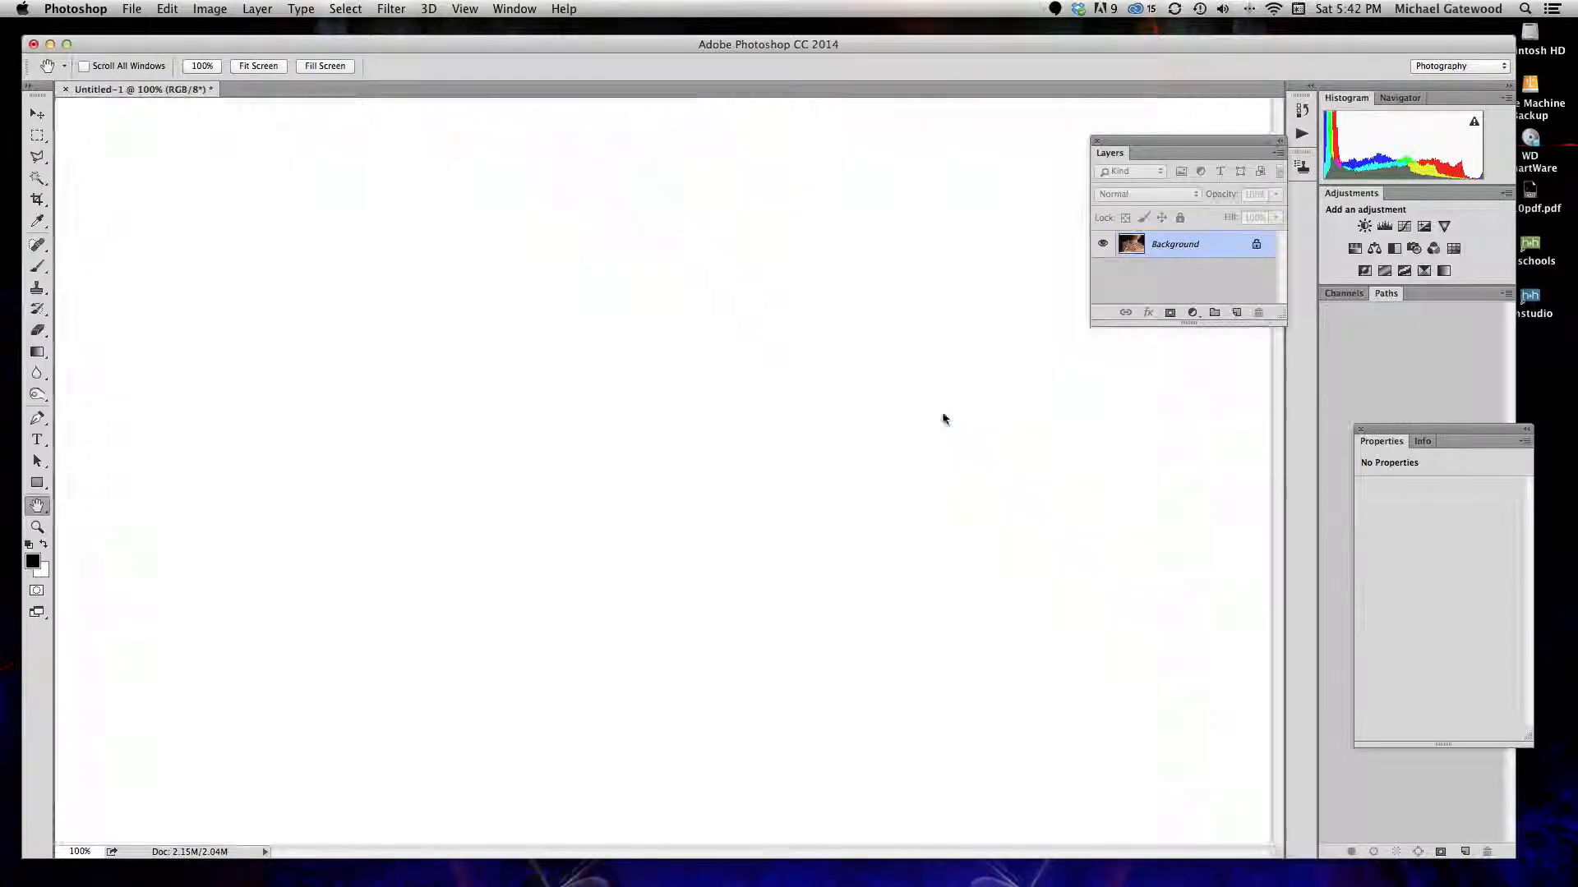
{"action": "left_click_drag", "start_coordinate": [328, 90], "coordinate": [340, 134]}
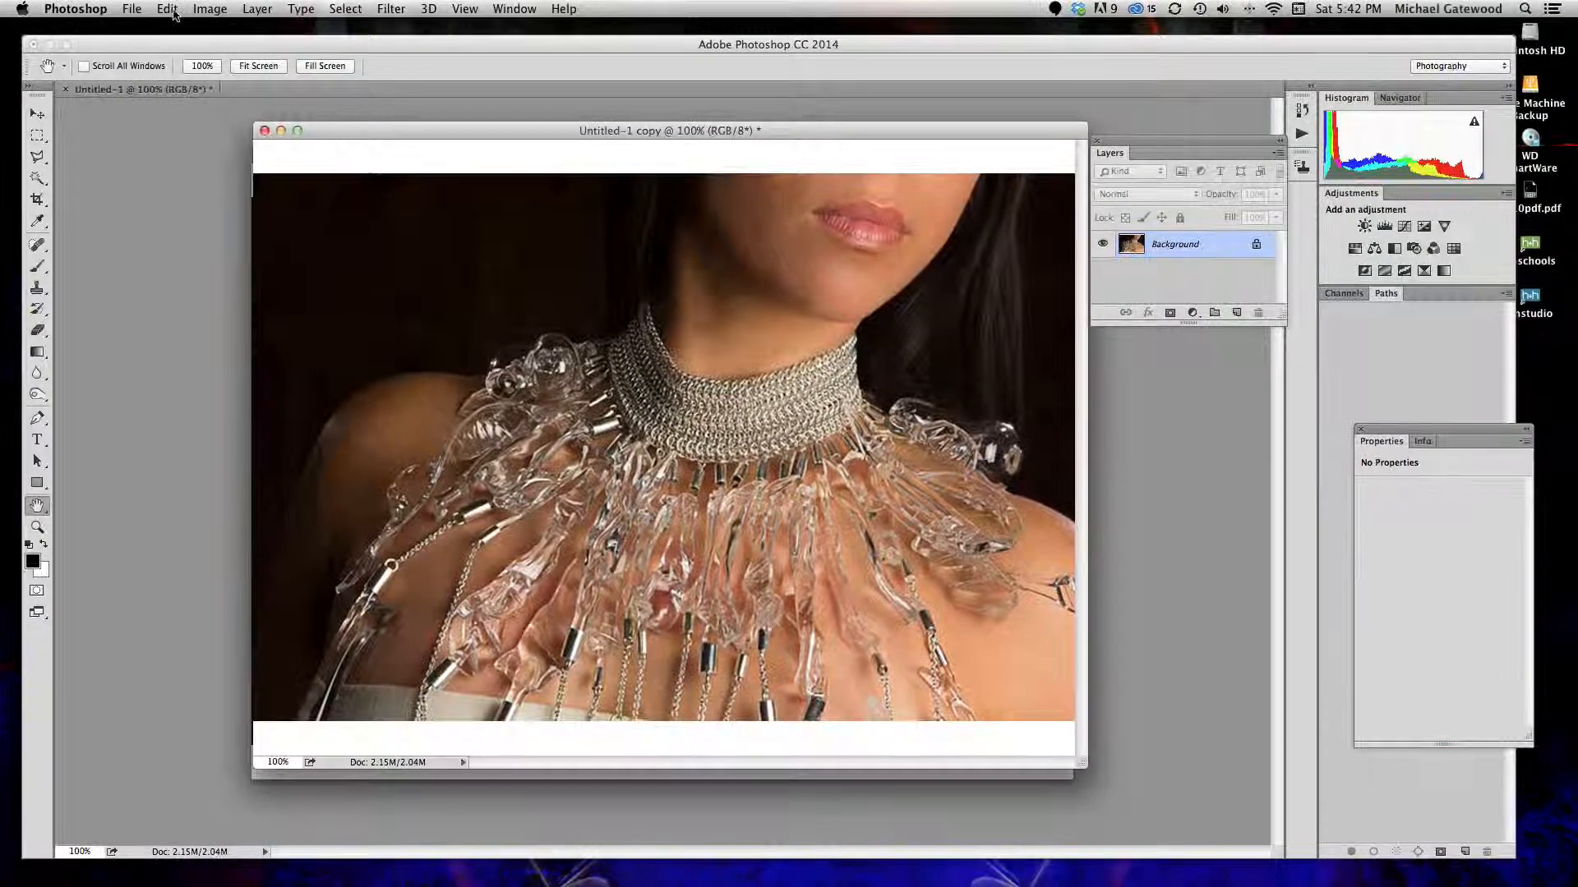
- Apply HDR Toning to the duplicate image using the Photorealistic High Contrast preset
{"action": "left_click", "coordinate": [168, 9]}
{"action": "mouse_move", "coordinate": [210, 9]}
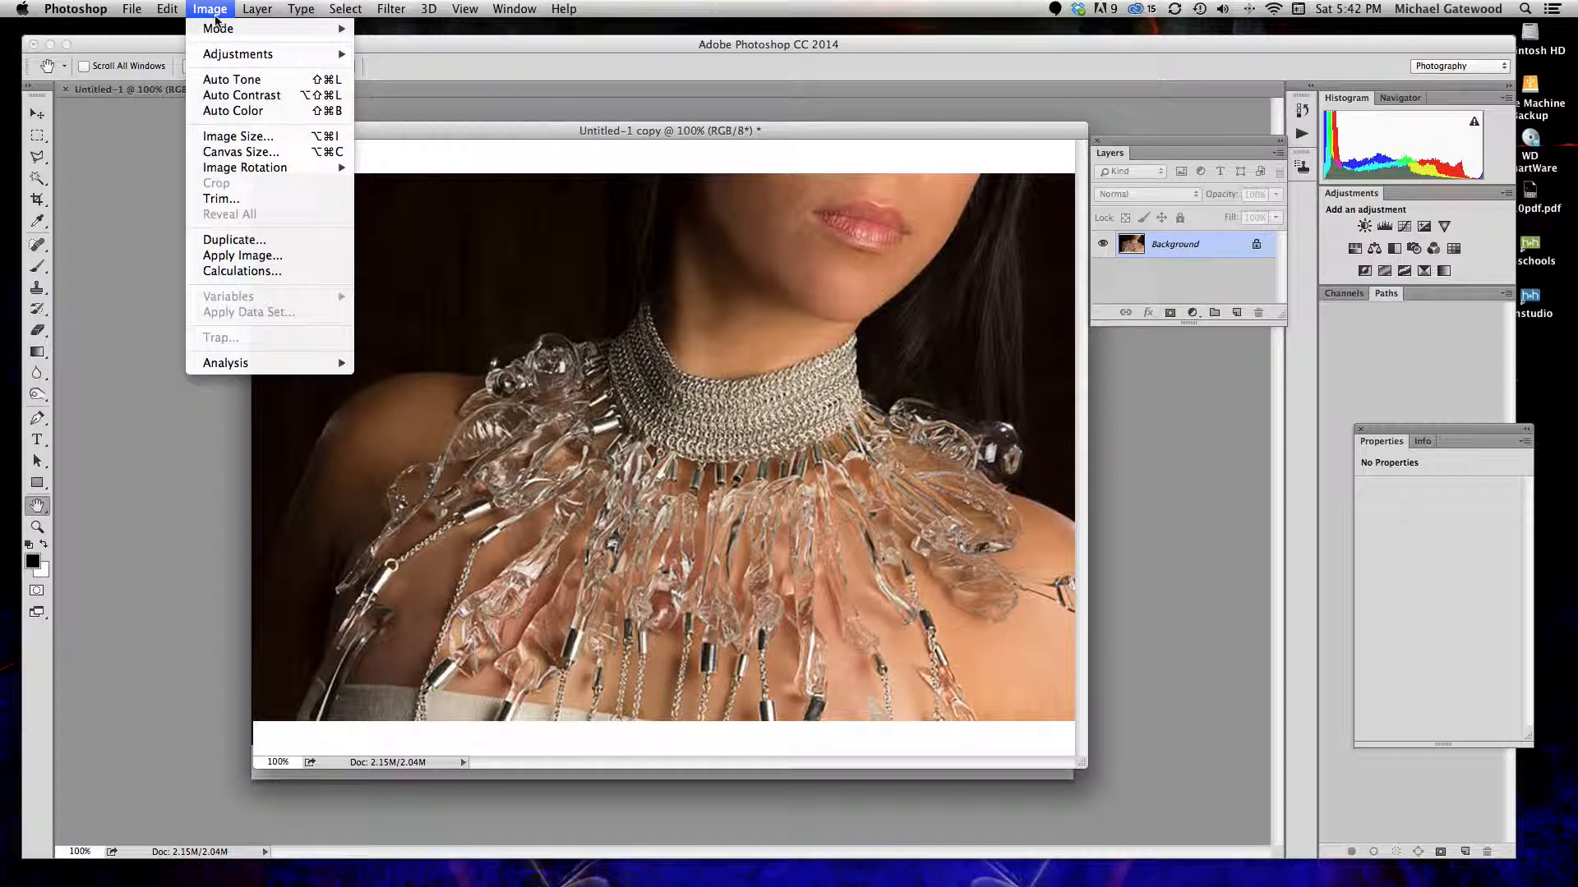
{"action": "mouse_move", "coordinate": [247, 54]}
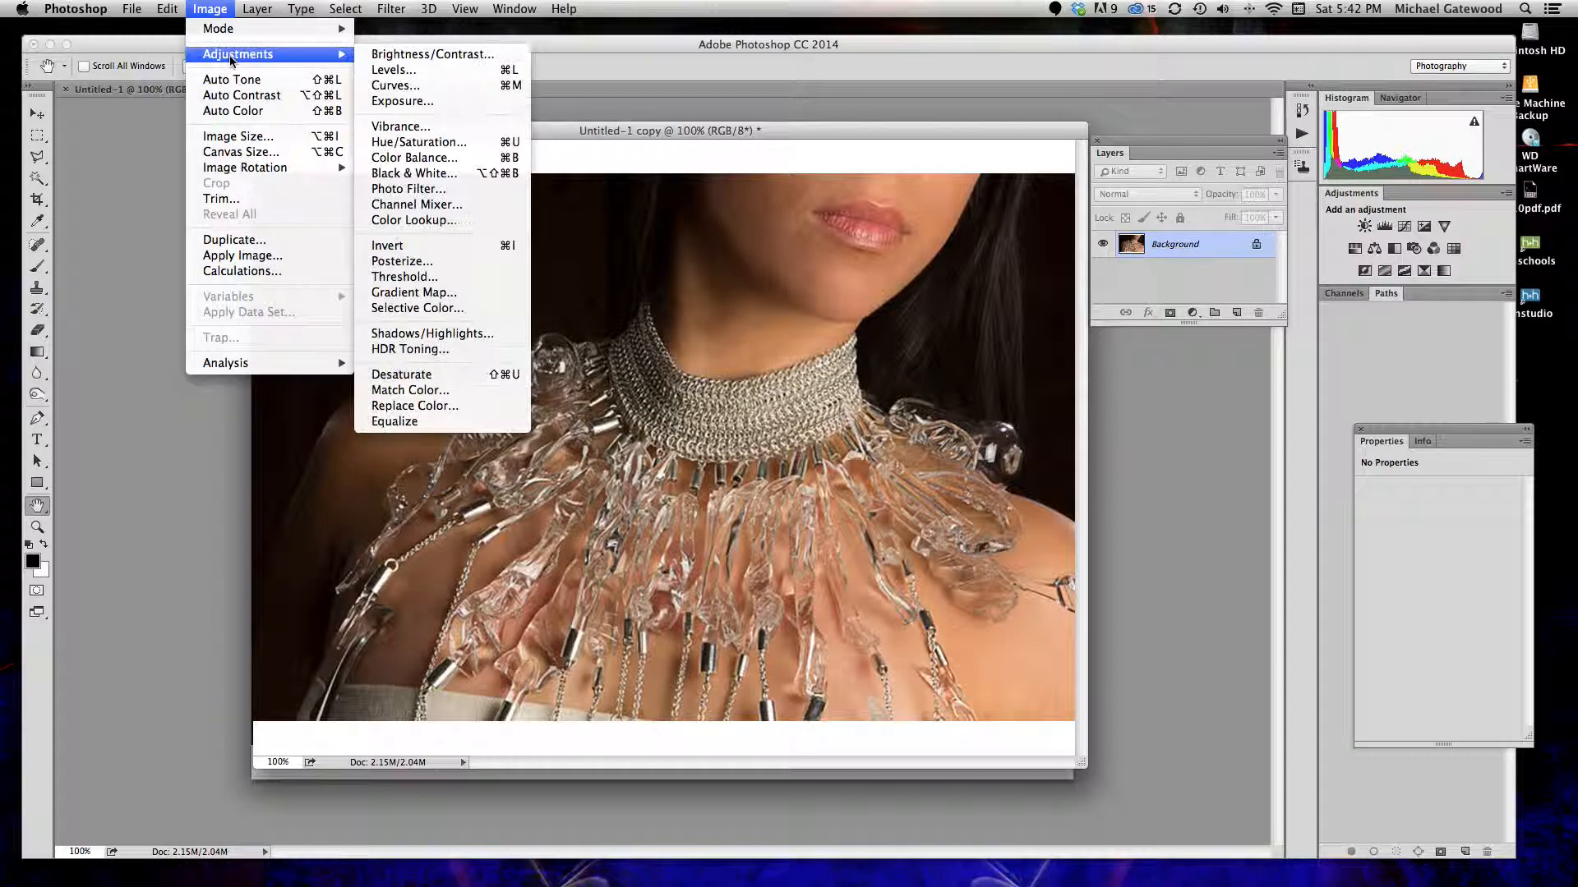
{"action": "left_click", "coordinate": [421, 352]}
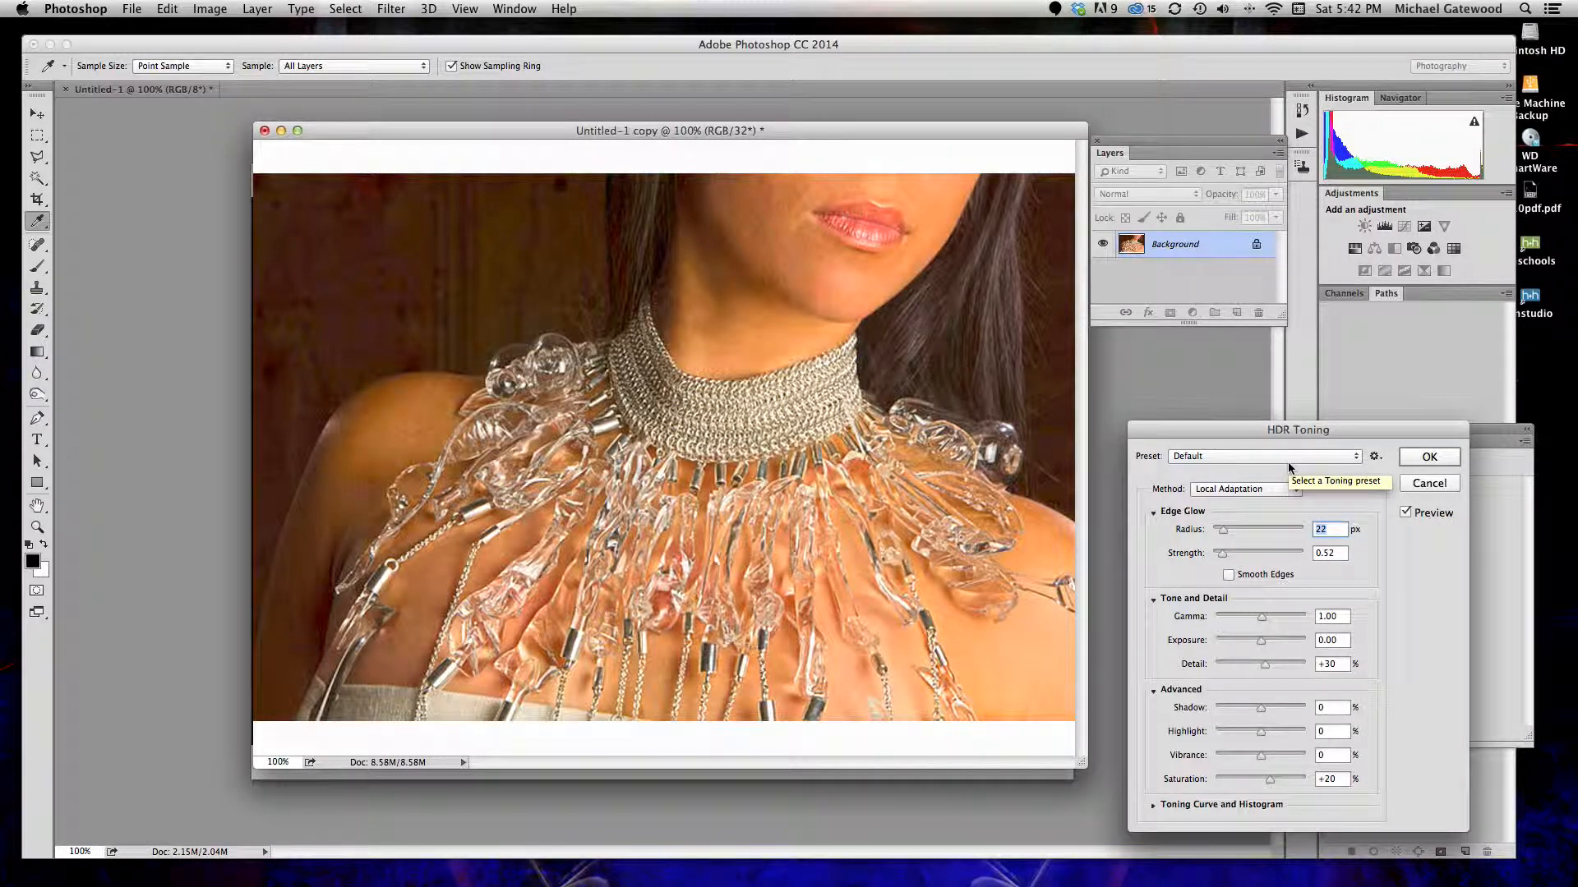
{"action": "left_click", "coordinate": [1288, 463]}
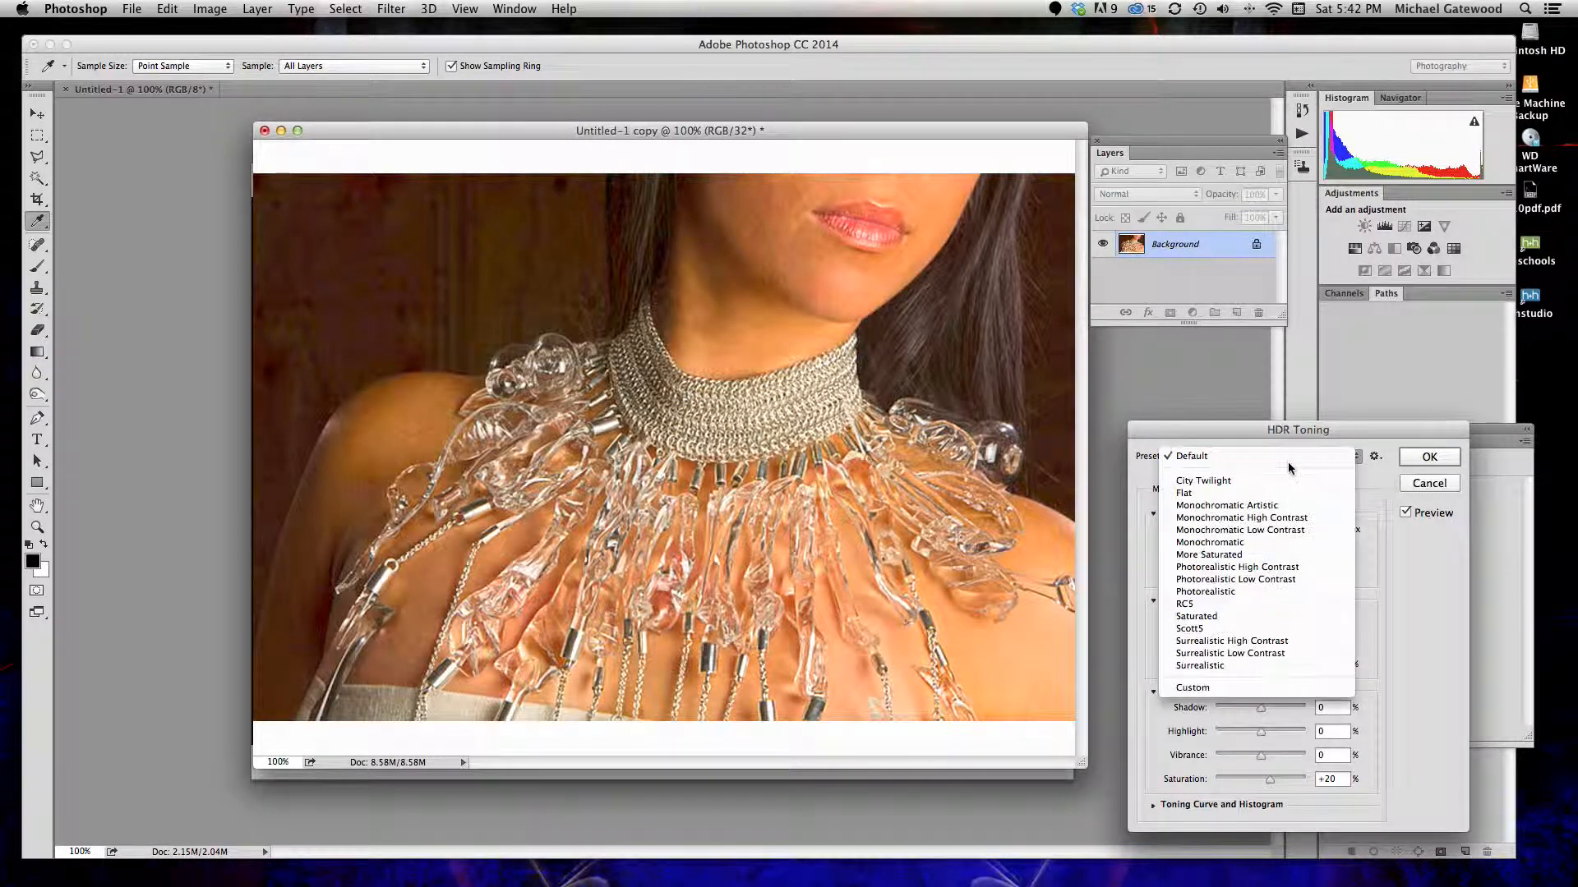
{"action": "left_click", "coordinate": [1238, 567]}
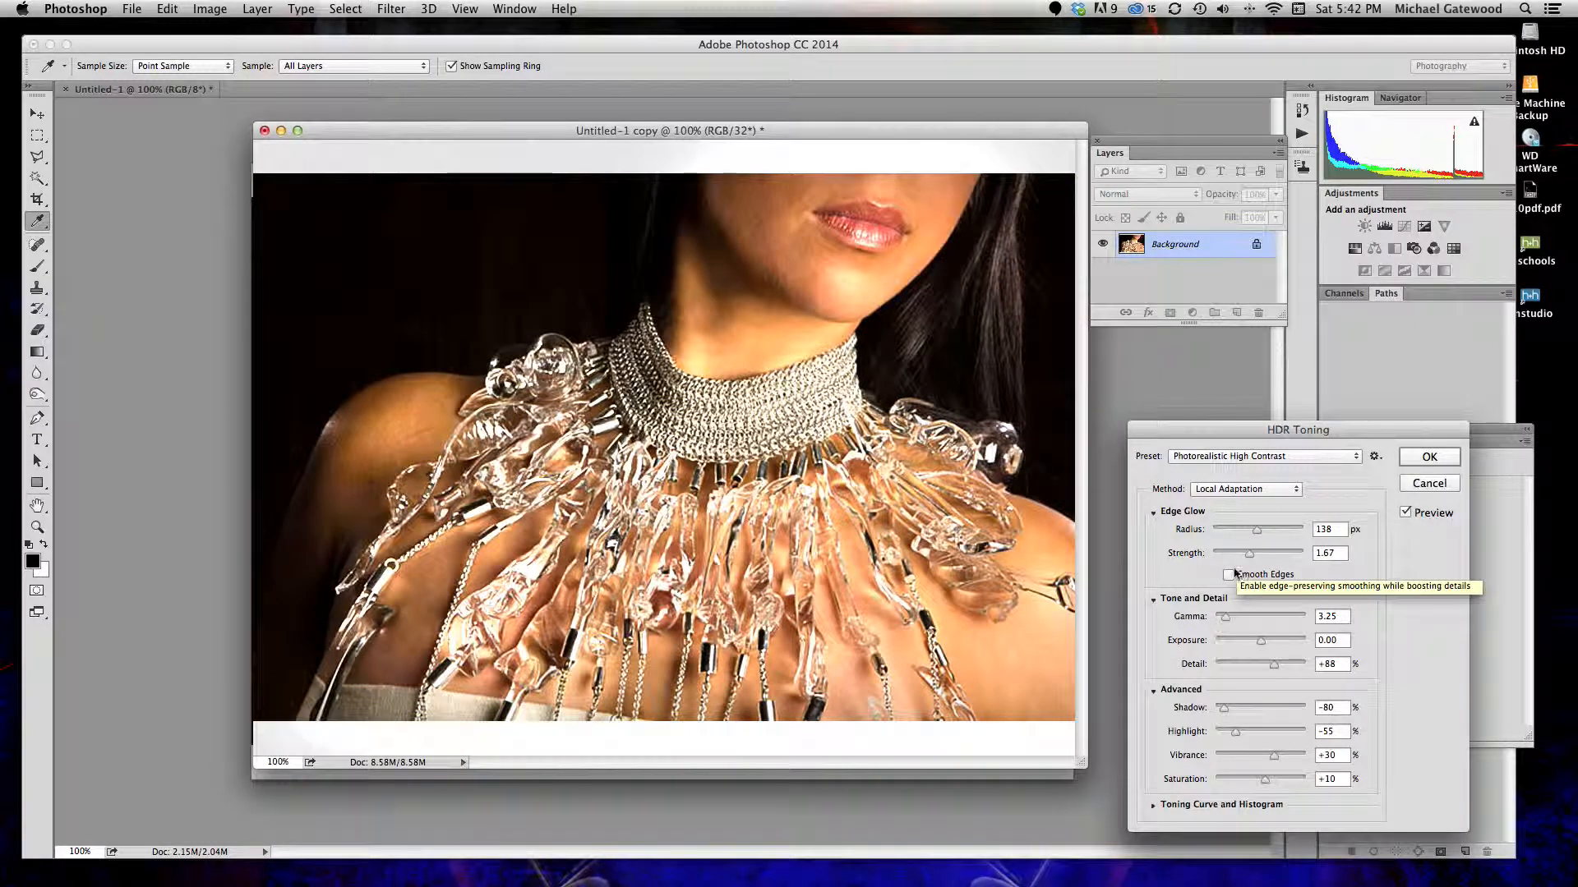
{"action": "left_click", "coordinate": [1424, 465]}
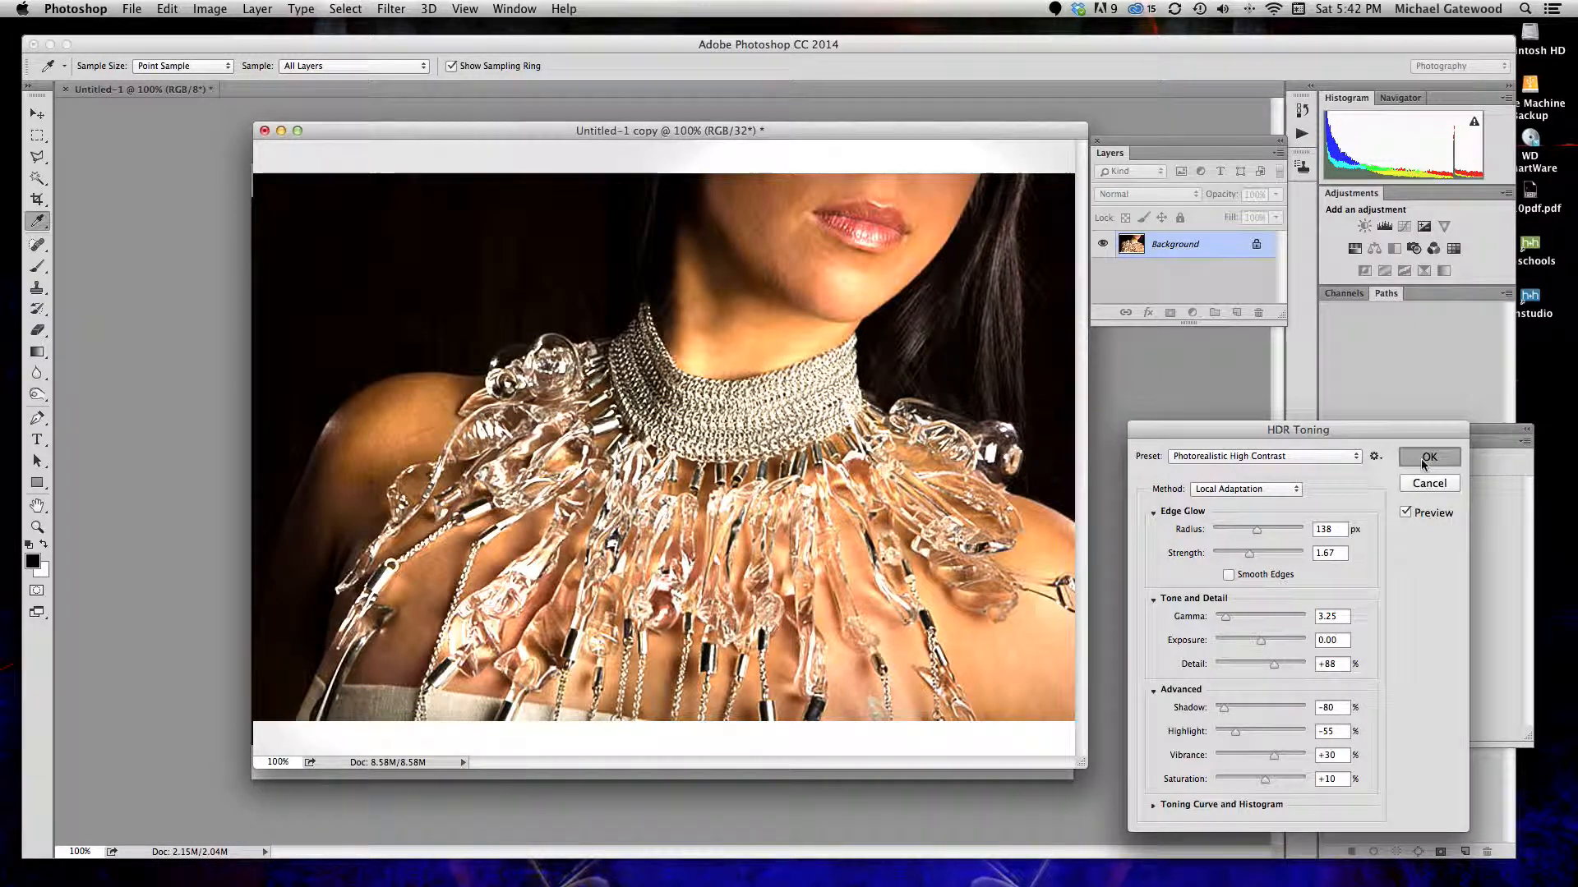
- Copy the toned image into the original document as an aligned new layer, accepting the color profile conversion
{"action": "left_click_drag", "start_coordinate": [342, 131], "coordinate": [664, 209]}
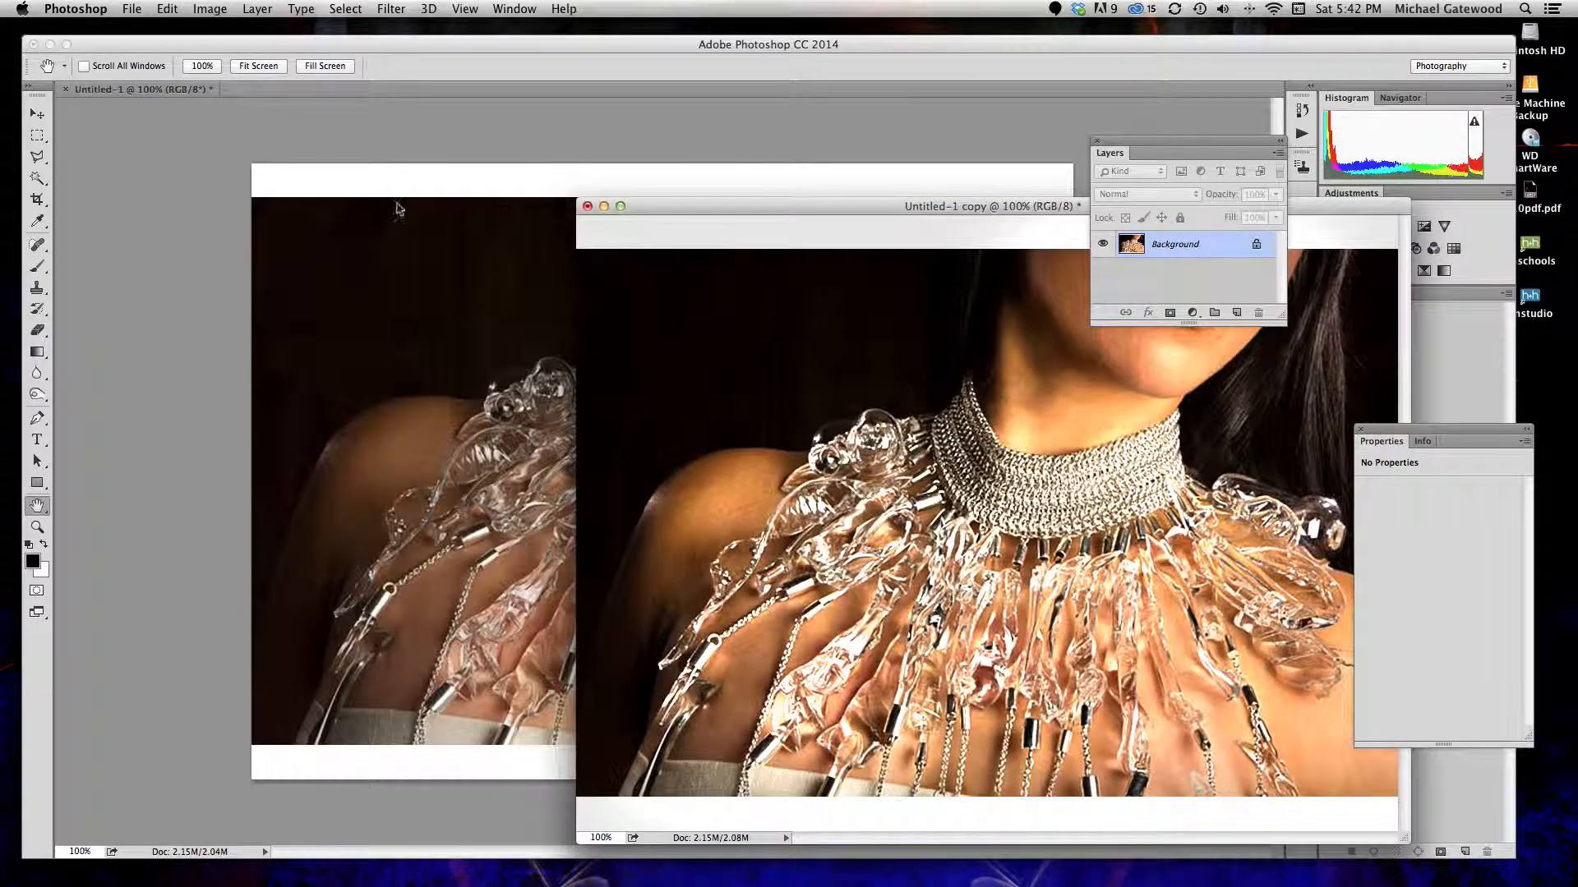
{"action": "left_click", "coordinate": [36, 115]}
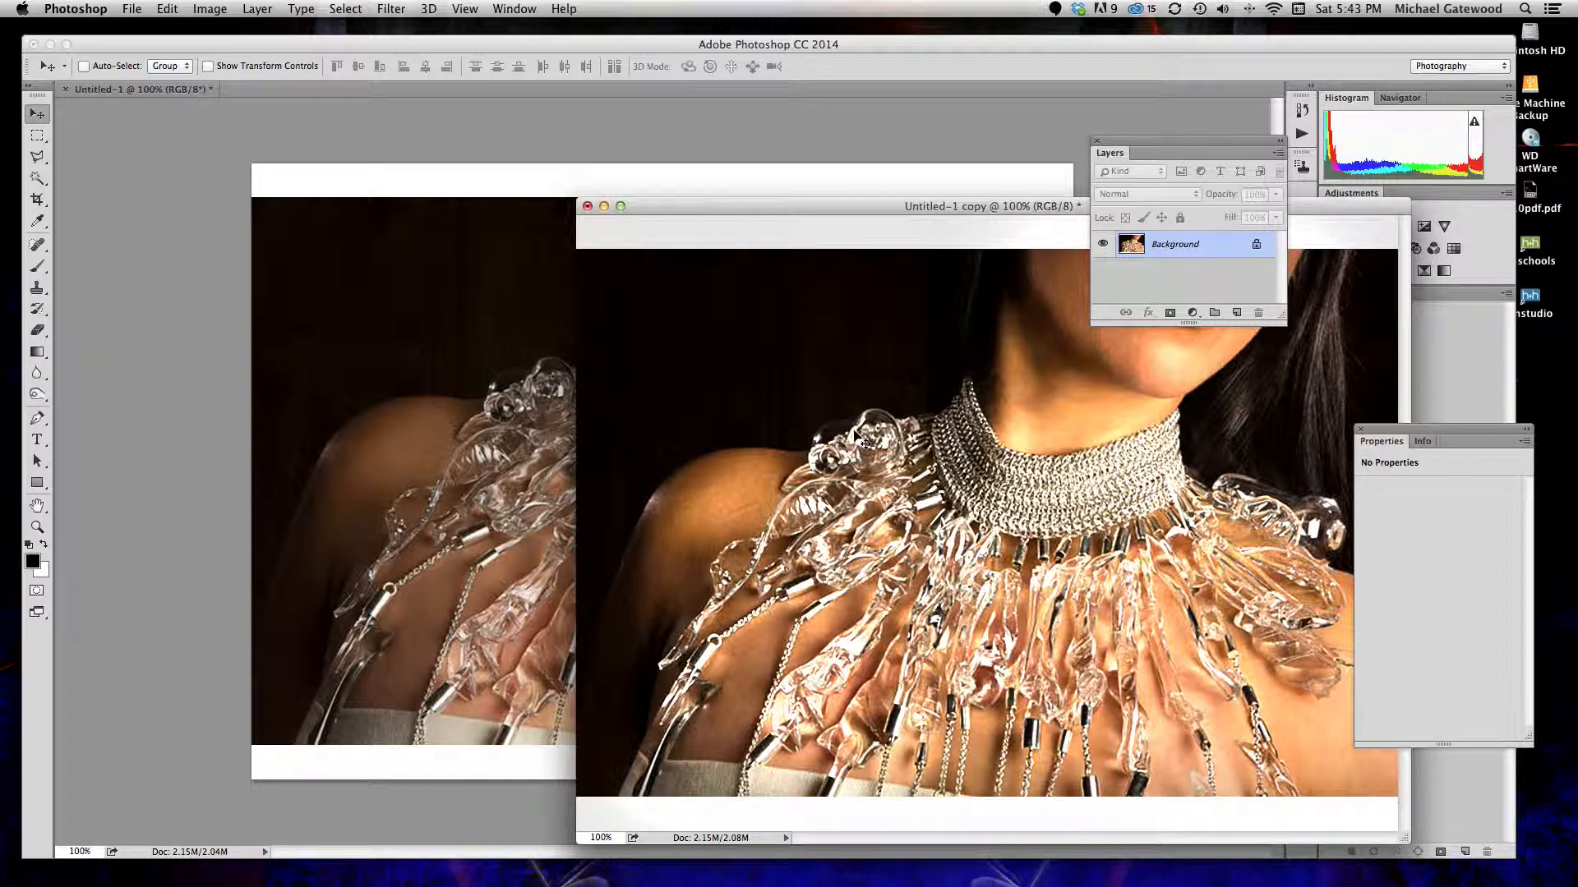
{"action": "left_click_drag", "start_coordinate": [859, 439], "coordinate": [494, 391]}
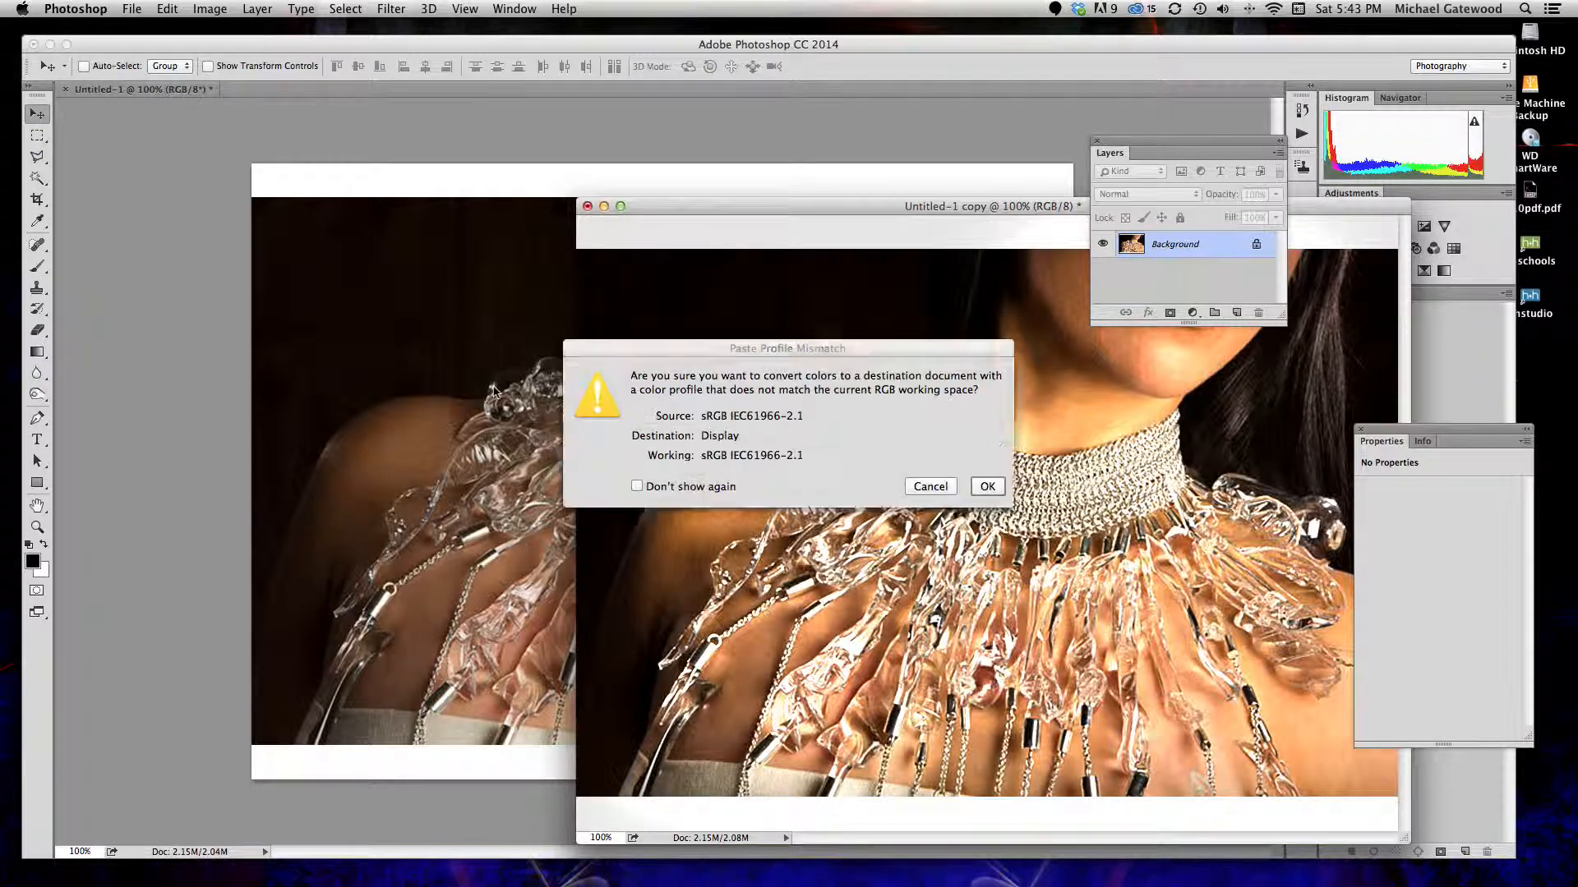
{"action": "left_click", "coordinate": [990, 488]}
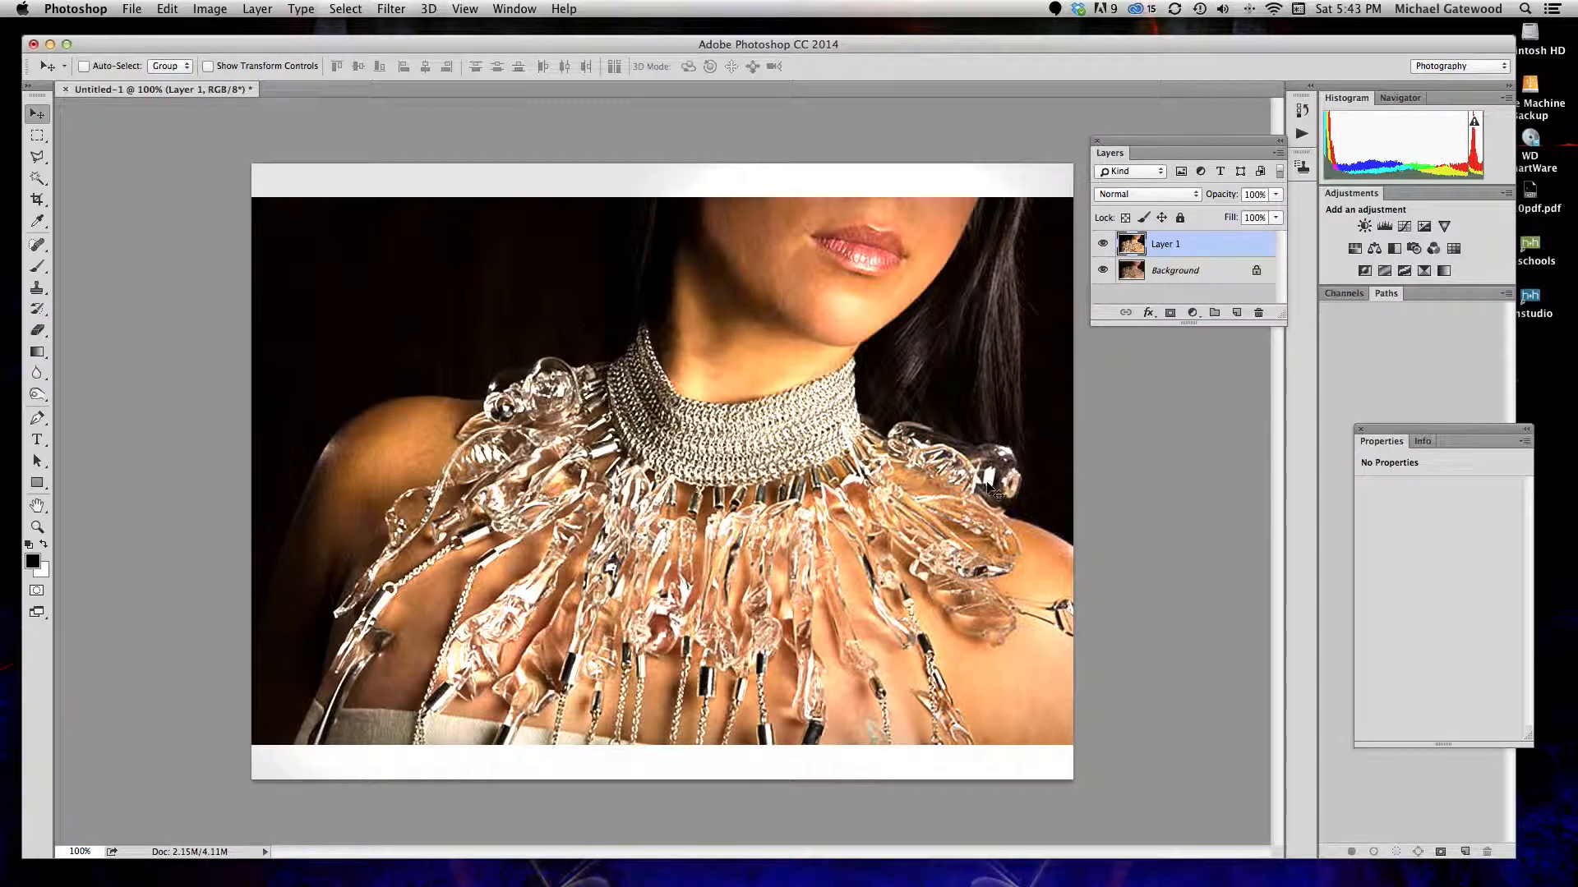
- Add a black layer mask that hides the toned layer, and set the Brush to size 100 at 100% opacity
{"action": "left_click", "coordinate": [1171, 314], "text": "alt"}
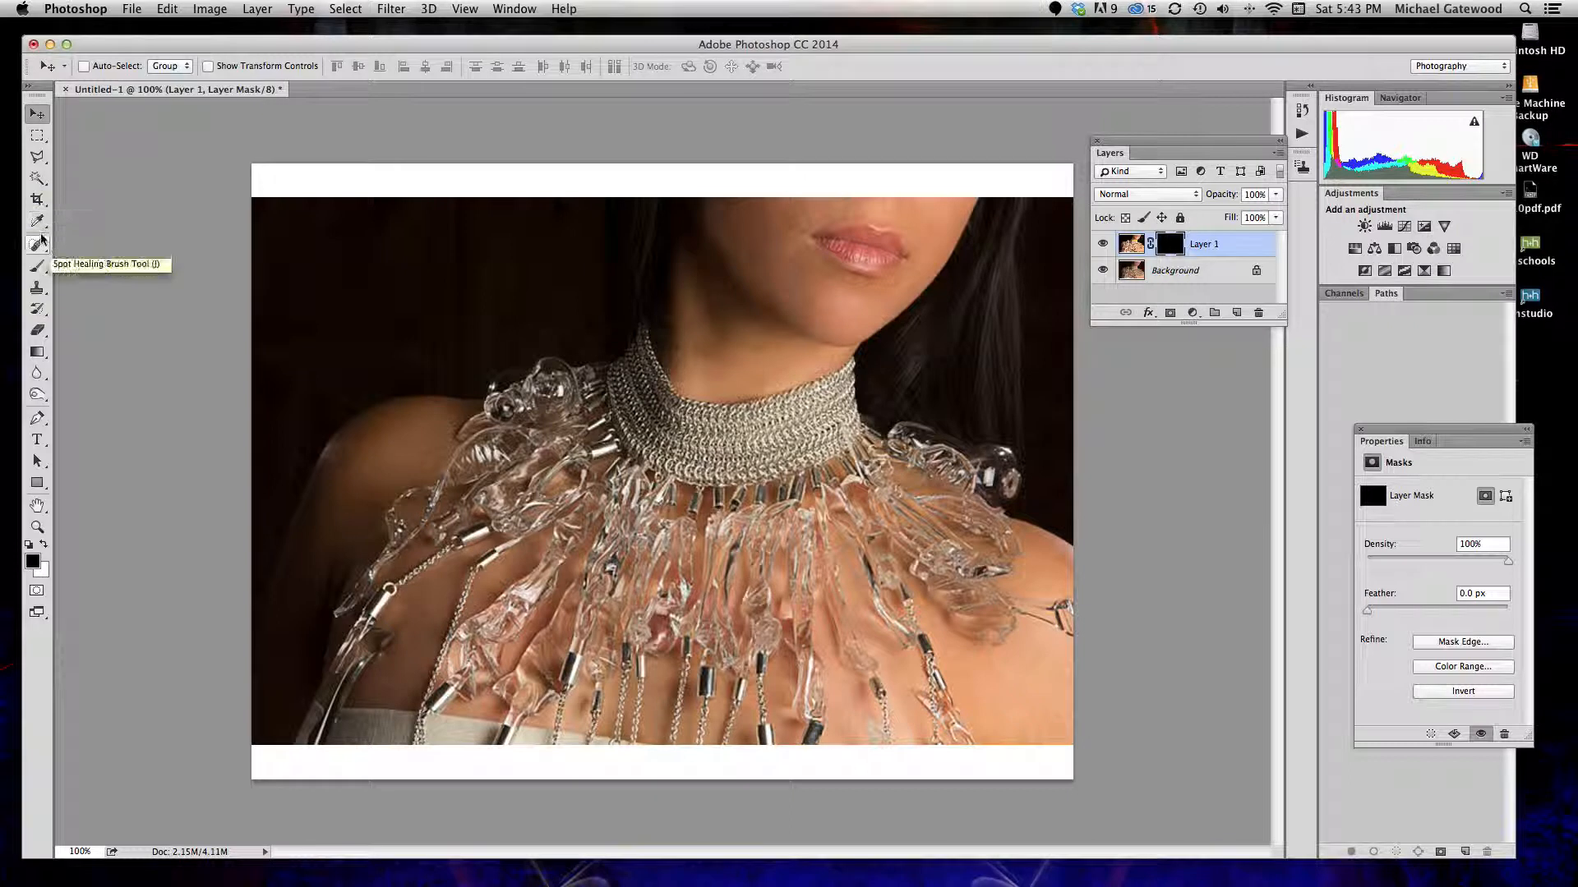
{"action": "left_click", "coordinate": [37, 265]}
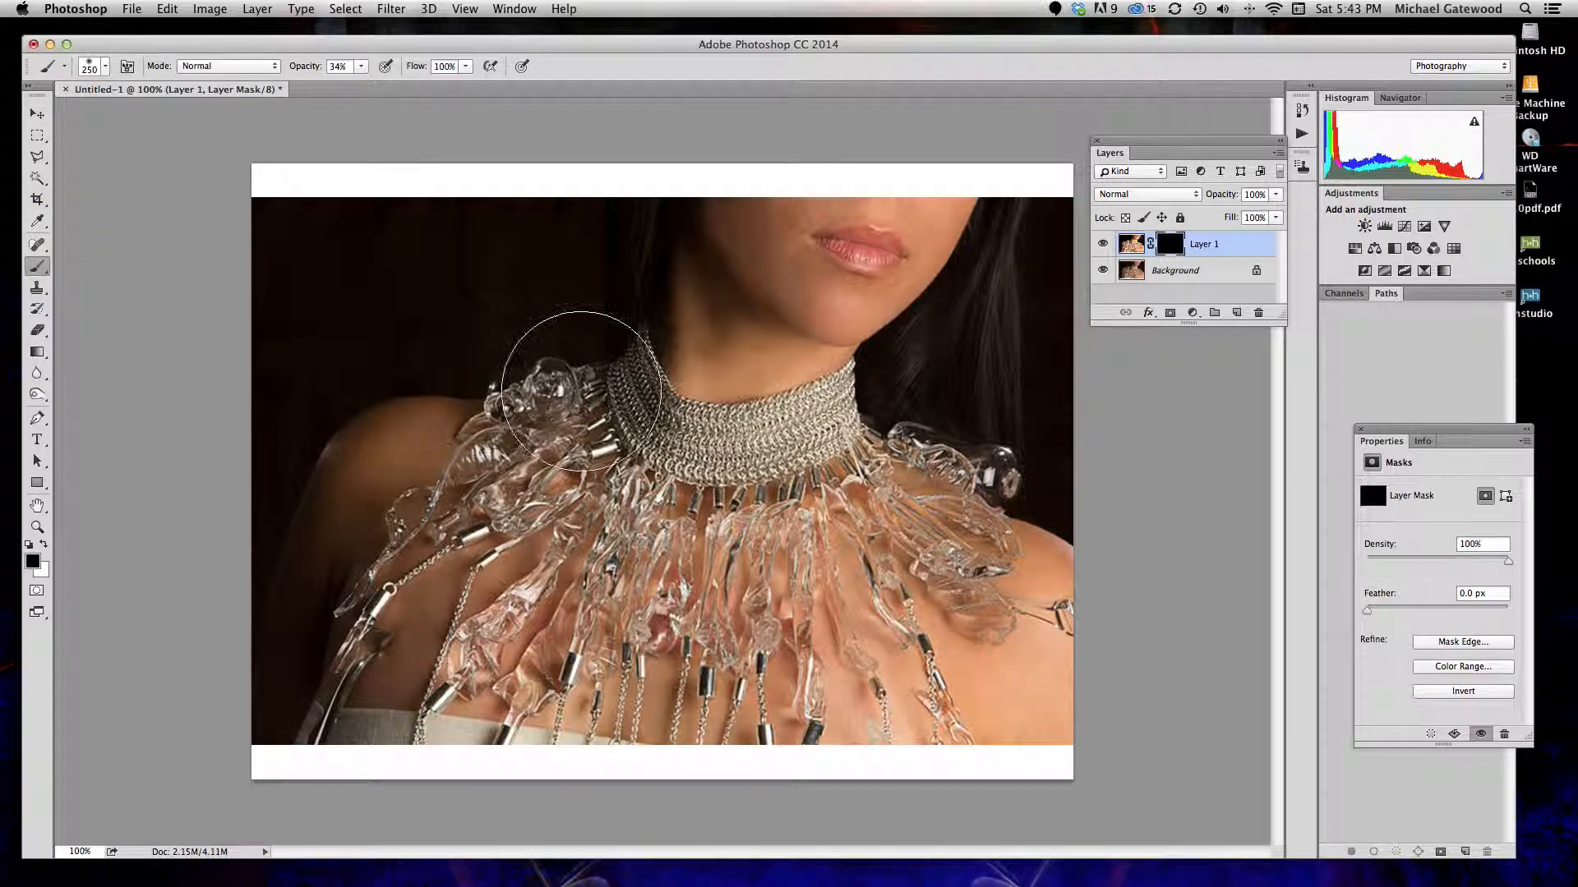
{"action": "key", "text": "bracketleft"}
{"action": "key", "text": "bracketleft"}
{"action": "key", "text": "bracketleft"}
{"action": "key", "text": "bracketleft"}
{"action": "key", "text": "bracketleft"}
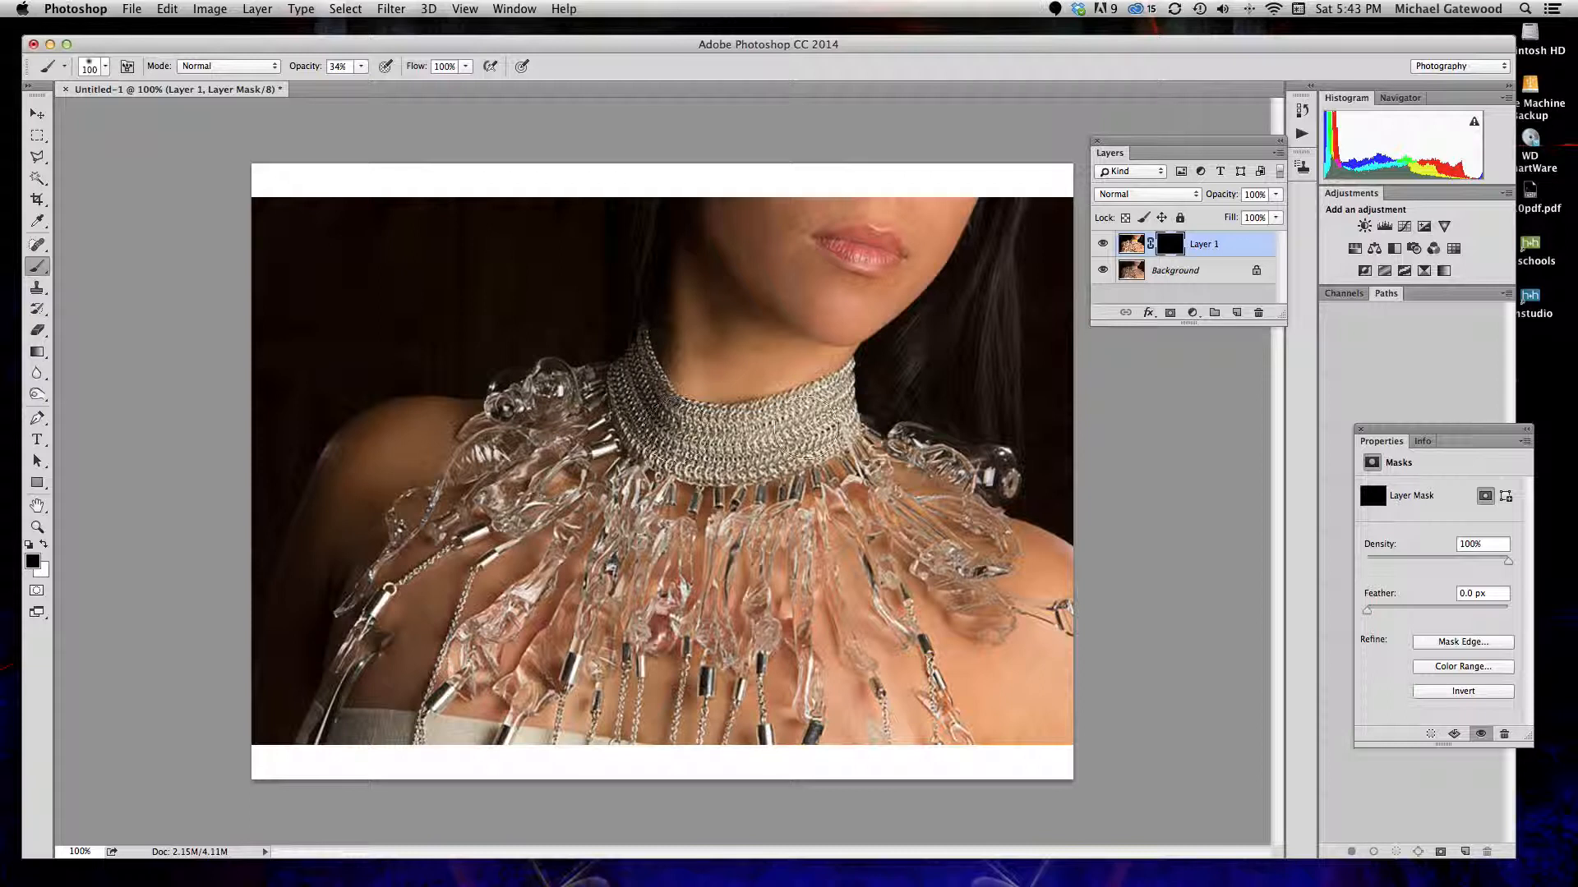
{"action": "left_click", "coordinate": [361, 67]}
{"action": "left_click_drag", "start_coordinate": [364, 86], "coordinate": [422, 87]}
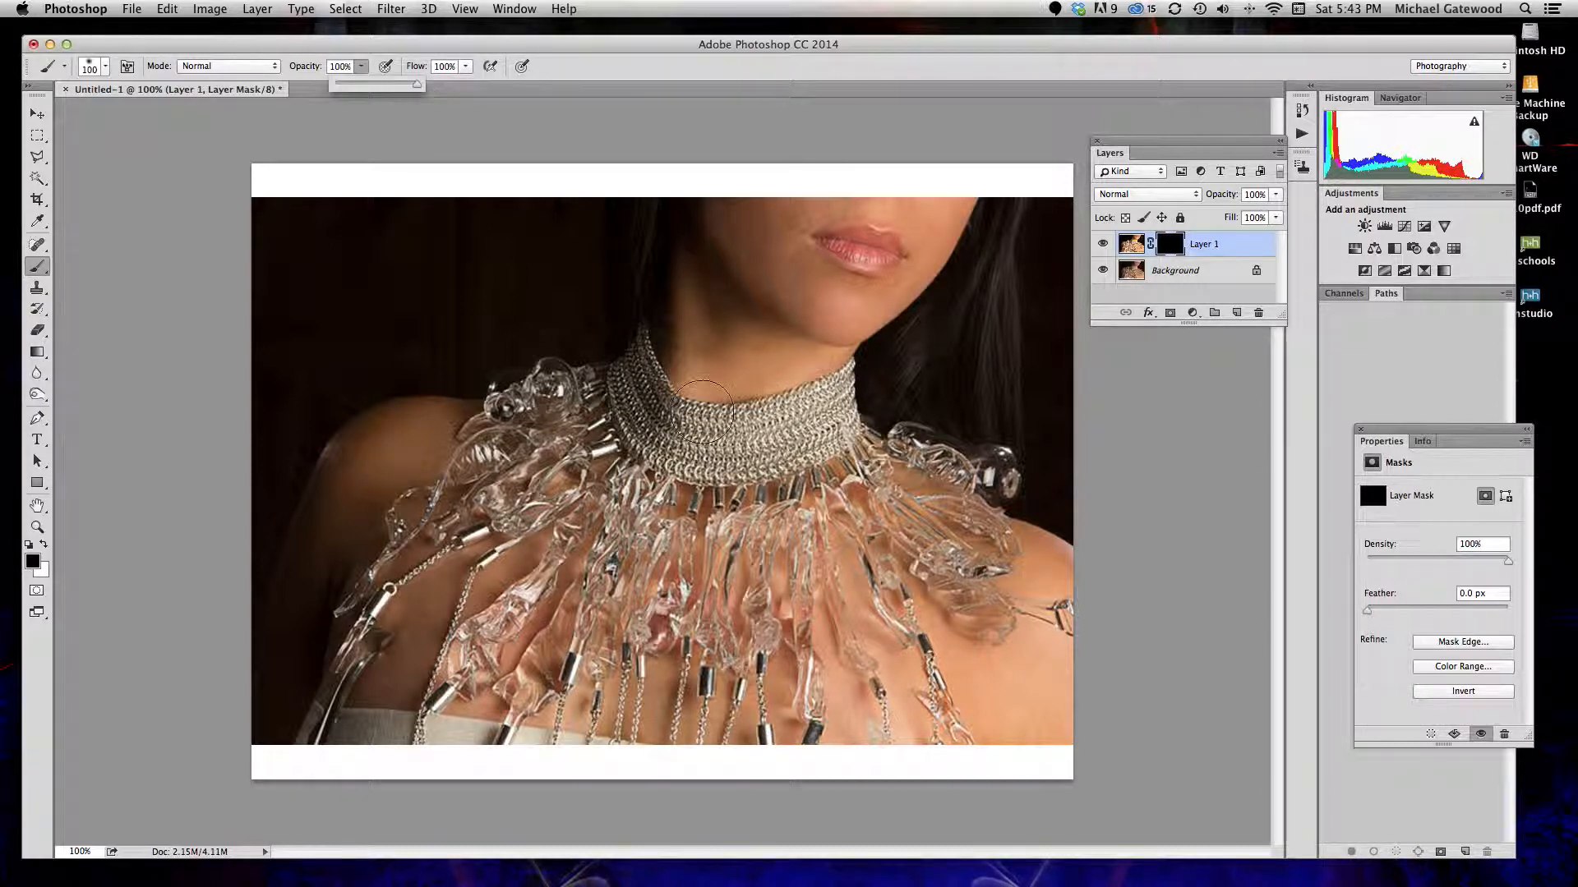
- Paint white on Layer 1's mask over the metal collar to reveal the toning, and undo the extra stroke over the glass pendants
{"action": "left_click", "coordinate": [637, 394]}
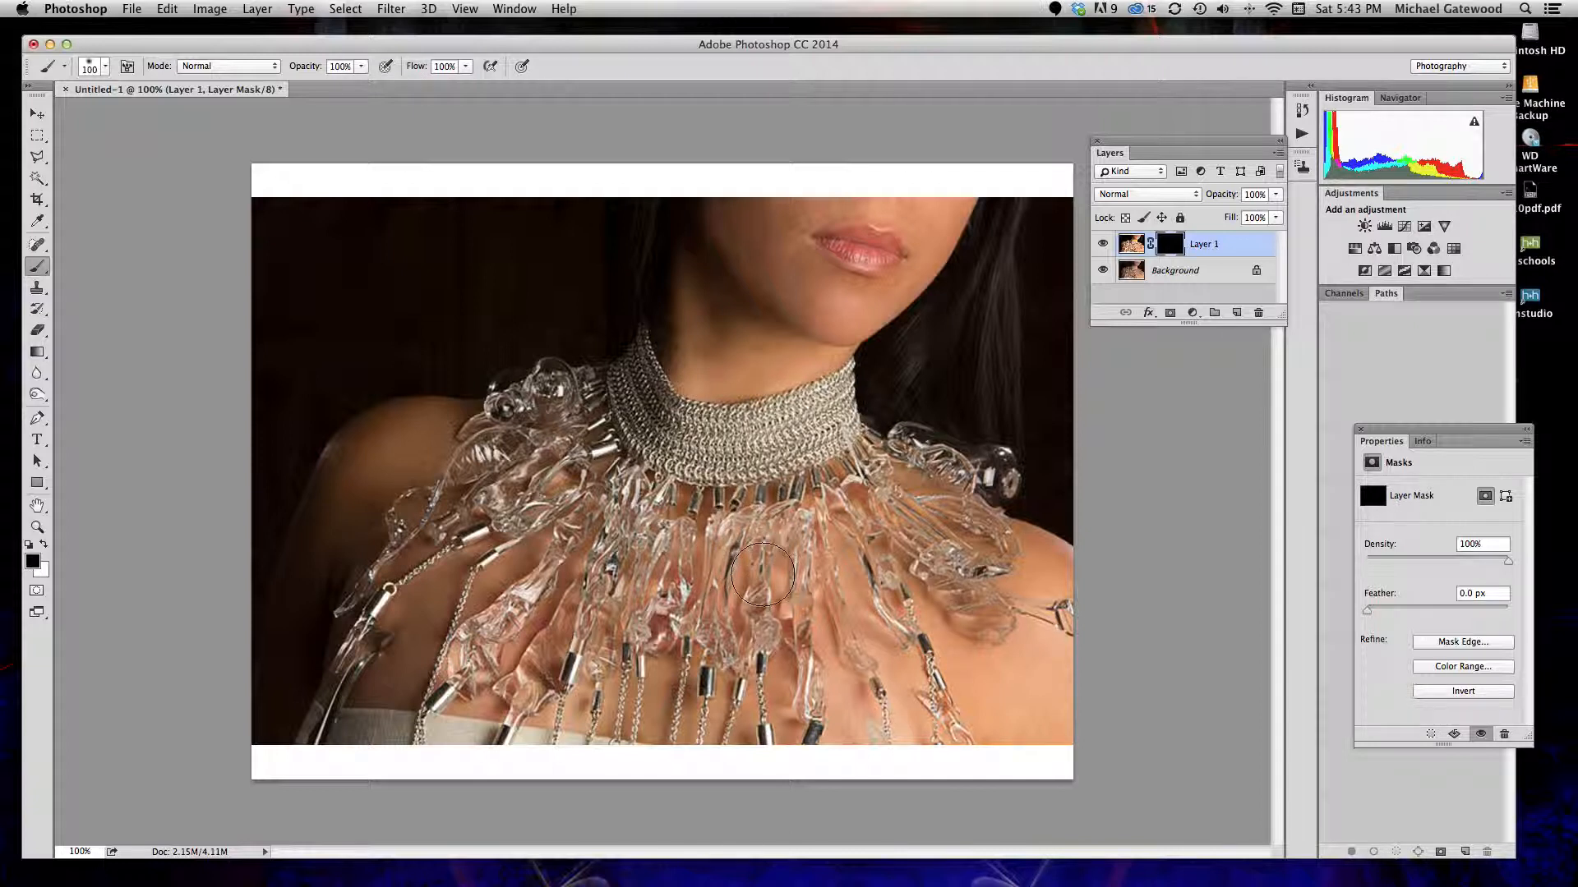
{"action": "key", "text": "x"}
{"action": "mouse_move", "coordinate": [634, 388]}
{"action": "left_mouse_down"}
{"action": "mouse_move", "coordinate": [686, 430]}
{"action": "mouse_move", "coordinate": [839, 409]}
{"action": "mouse_move", "coordinate": [879, 468]}
{"action": "left_mouse_up"}
{"action": "mouse_move", "coordinate": [857, 563]}
{"action": "left_mouse_down"}
{"action": "mouse_move", "coordinate": [834, 484]}
{"action": "mouse_move", "coordinate": [813, 583]}
{"action": "mouse_move", "coordinate": [830, 666]}
{"action": "mouse_move", "coordinate": [883, 628]}
{"action": "left_mouse_up"}
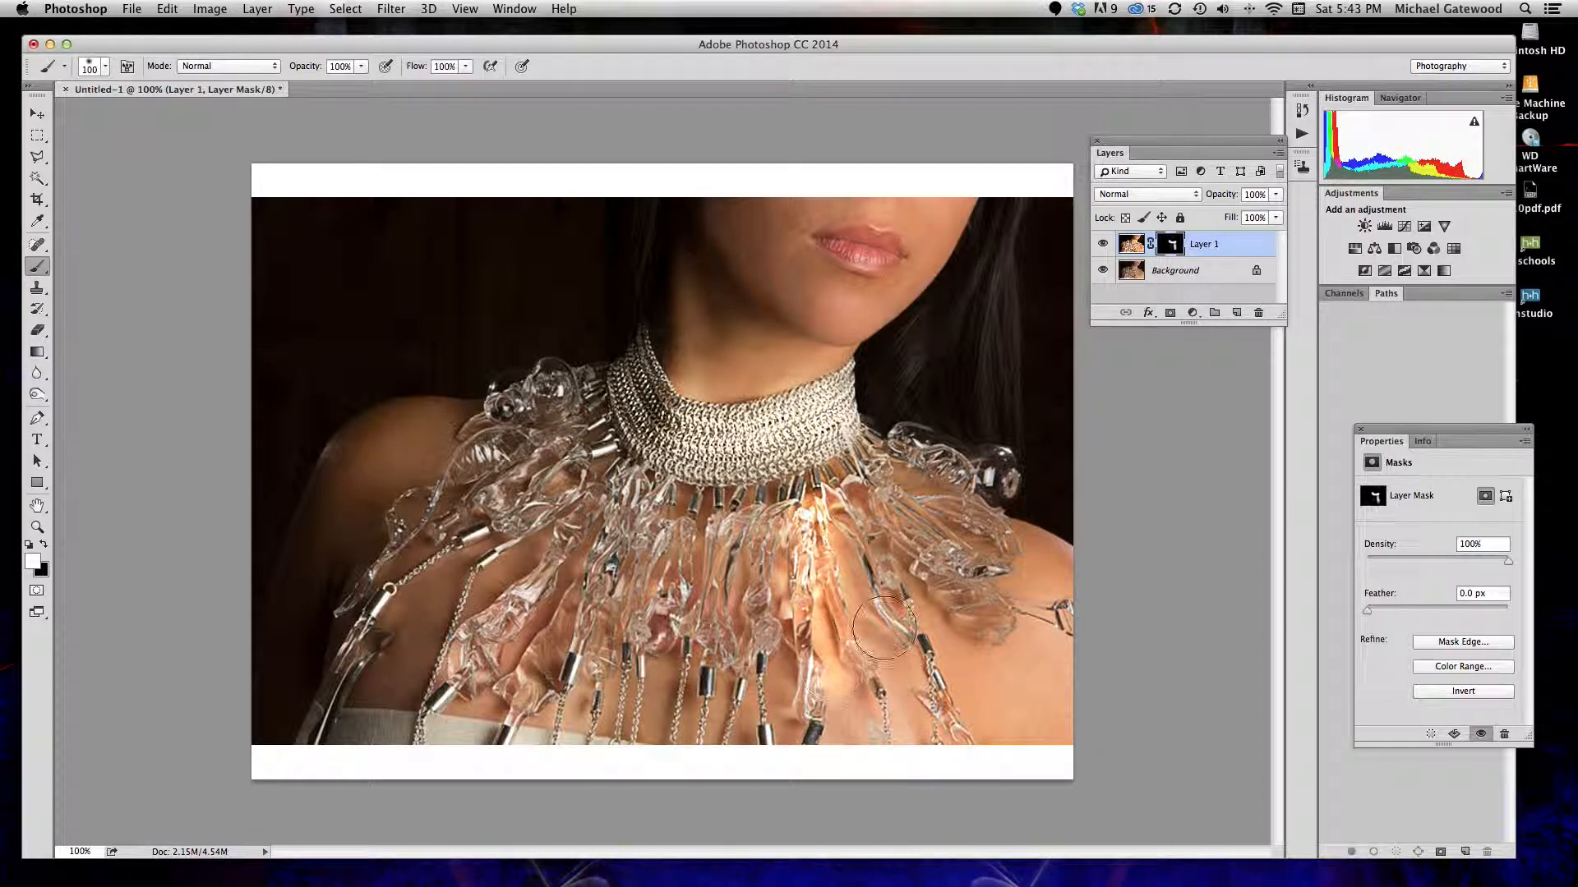
{"action": "key", "text": "super+z"}
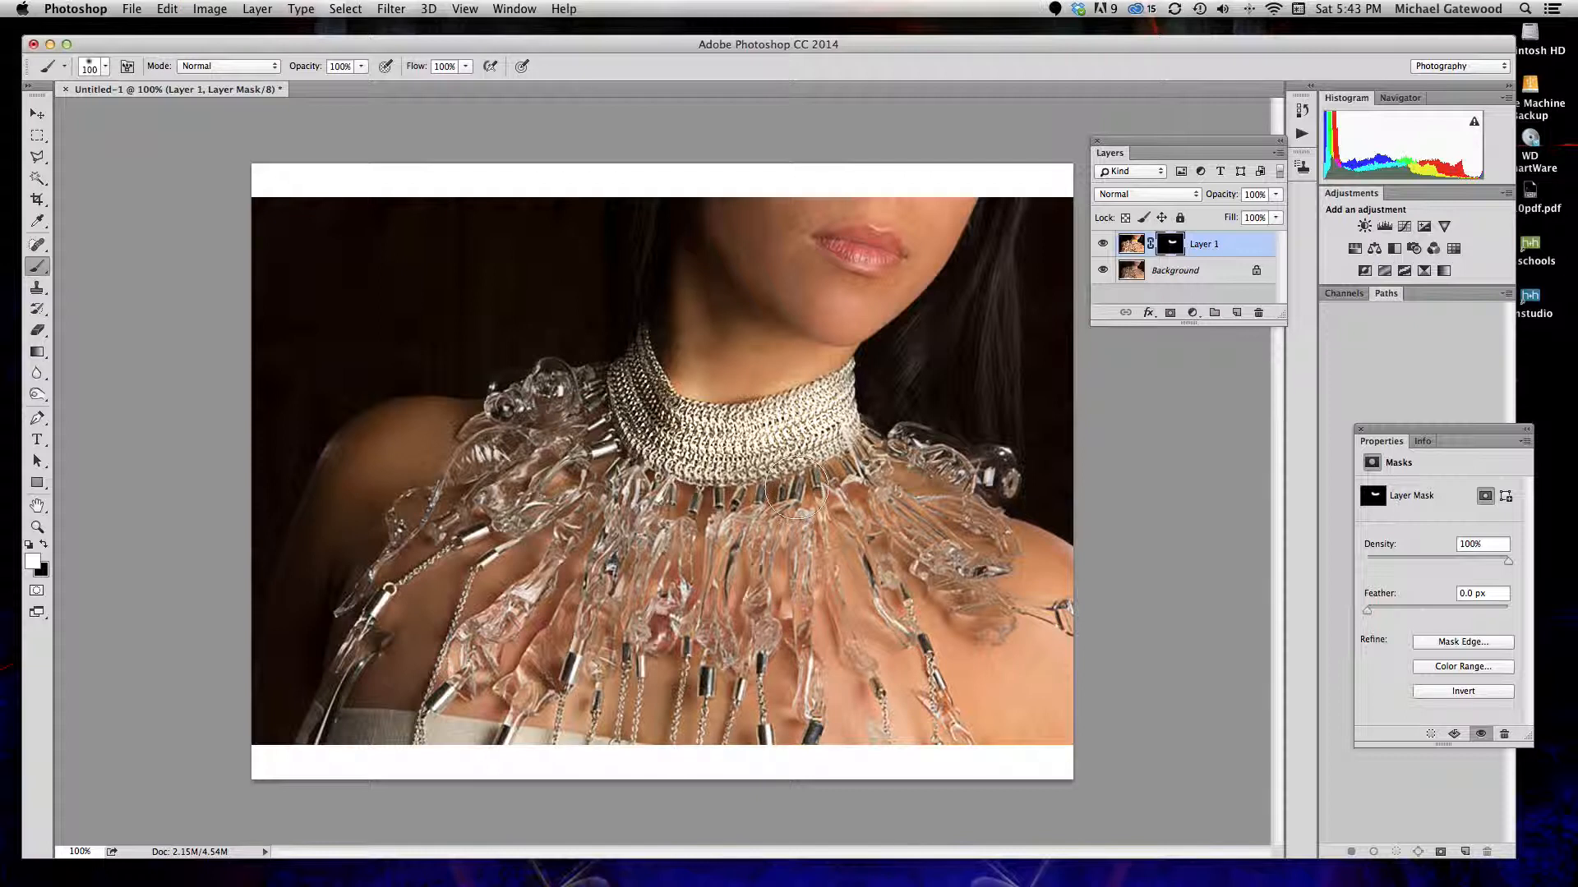
- Reduce the brush size to 35 and paint the mask white over individual glass pieces near the shoulder, center and lower necklace
{"action": "key", "text": "bracketleft"}
{"action": "key", "text": "bracketleft"}
{"action": "key", "text": "bracketleft"}
{"action": "key", "text": "bracketleft"}
{"action": "key", "text": "bracketleft"}
{"action": "key", "text": "bracketleft"}
{"action": "key", "text": "bracketleft"}
{"action": "mouse_move", "coordinate": [953, 471]}
{"action": "left_mouse_down"}
{"action": "mouse_move", "coordinate": [991, 530]}
{"action": "mouse_move", "coordinate": [904, 512]}
{"action": "mouse_move", "coordinate": [924, 530]}
{"action": "mouse_move", "coordinate": [859, 464]}
{"action": "mouse_move", "coordinate": [807, 493]}
{"action": "mouse_move", "coordinate": [807, 709]}
{"action": "left_mouse_up"}
{"action": "mouse_move", "coordinate": [756, 546]}
{"action": "left_mouse_down"}
{"action": "mouse_move", "coordinate": [760, 633]}
{"action": "mouse_move", "coordinate": [723, 543]}
{"action": "mouse_move", "coordinate": [755, 569]}
{"action": "left_mouse_up"}
{"action": "mouse_move", "coordinate": [990, 587]}
{"action": "left_mouse_down"}
{"action": "mouse_move", "coordinate": [993, 621]}
{"action": "mouse_move", "coordinate": [1064, 609]}
{"action": "left_mouse_up"}
{"action": "mouse_move", "coordinate": [678, 538]}
{"action": "left_mouse_down"}
{"action": "mouse_move", "coordinate": [671, 557]}
{"action": "mouse_move", "coordinate": [544, 610]}
{"action": "mouse_move", "coordinate": [524, 590]}
{"action": "mouse_move", "coordinate": [470, 669]}
{"action": "mouse_move", "coordinate": [549, 640]}
{"action": "mouse_move", "coordinate": [507, 727]}
{"action": "left_mouse_up"}
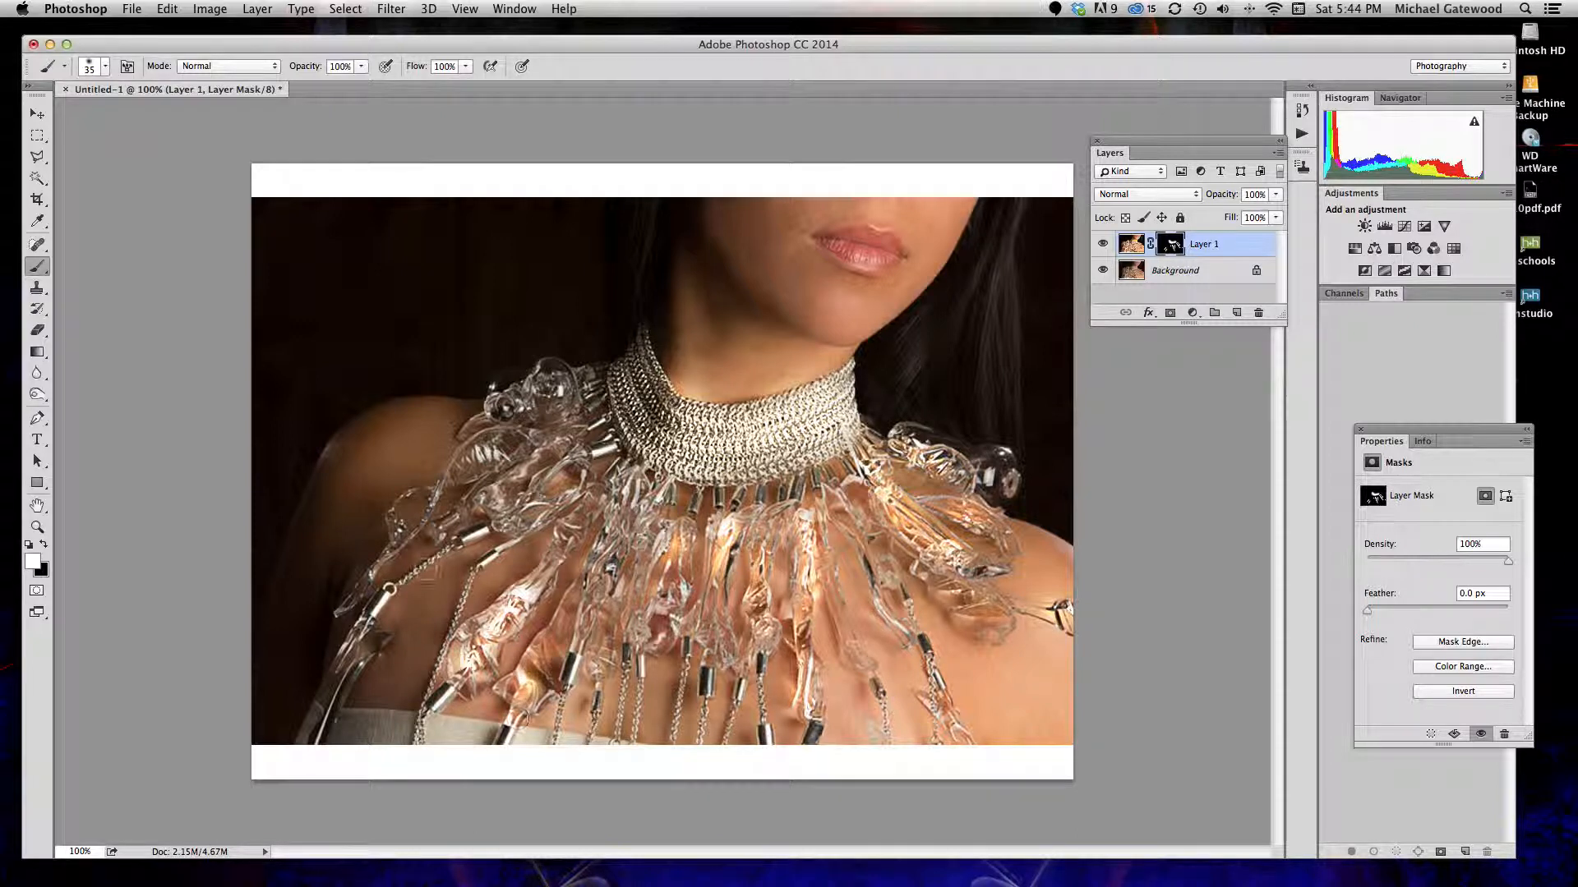
- Reveal the toning on the remaining glass pieces by the other shoulder and the central pendants, refining small spots with brush size 25
{"action": "mouse_move", "coordinate": [364, 631]}
{"action": "left_mouse_down"}
{"action": "mouse_move", "coordinate": [366, 646]}
{"action": "mouse_move", "coordinate": [452, 481]}
{"action": "mouse_move", "coordinate": [527, 454]}
{"action": "mouse_move", "coordinate": [525, 411]}
{"action": "mouse_move", "coordinate": [552, 389]}
{"action": "mouse_move", "coordinate": [608, 442]}
{"action": "mouse_move", "coordinate": [516, 491]}
{"action": "mouse_move", "coordinate": [648, 506]}
{"action": "mouse_move", "coordinate": [539, 674]}
{"action": "mouse_move", "coordinate": [682, 557]}
{"action": "mouse_move", "coordinate": [659, 626]}
{"action": "left_mouse_up"}
{"action": "mouse_move", "coordinate": [655, 557]}
{"action": "left_mouse_down"}
{"action": "mouse_move", "coordinate": [717, 544]}
{"action": "mouse_move", "coordinate": [672, 620]}
{"action": "mouse_move", "coordinate": [675, 606]}
{"action": "mouse_move", "coordinate": [728, 638]}
{"action": "mouse_move", "coordinate": [705, 681]}
{"action": "left_mouse_up"}
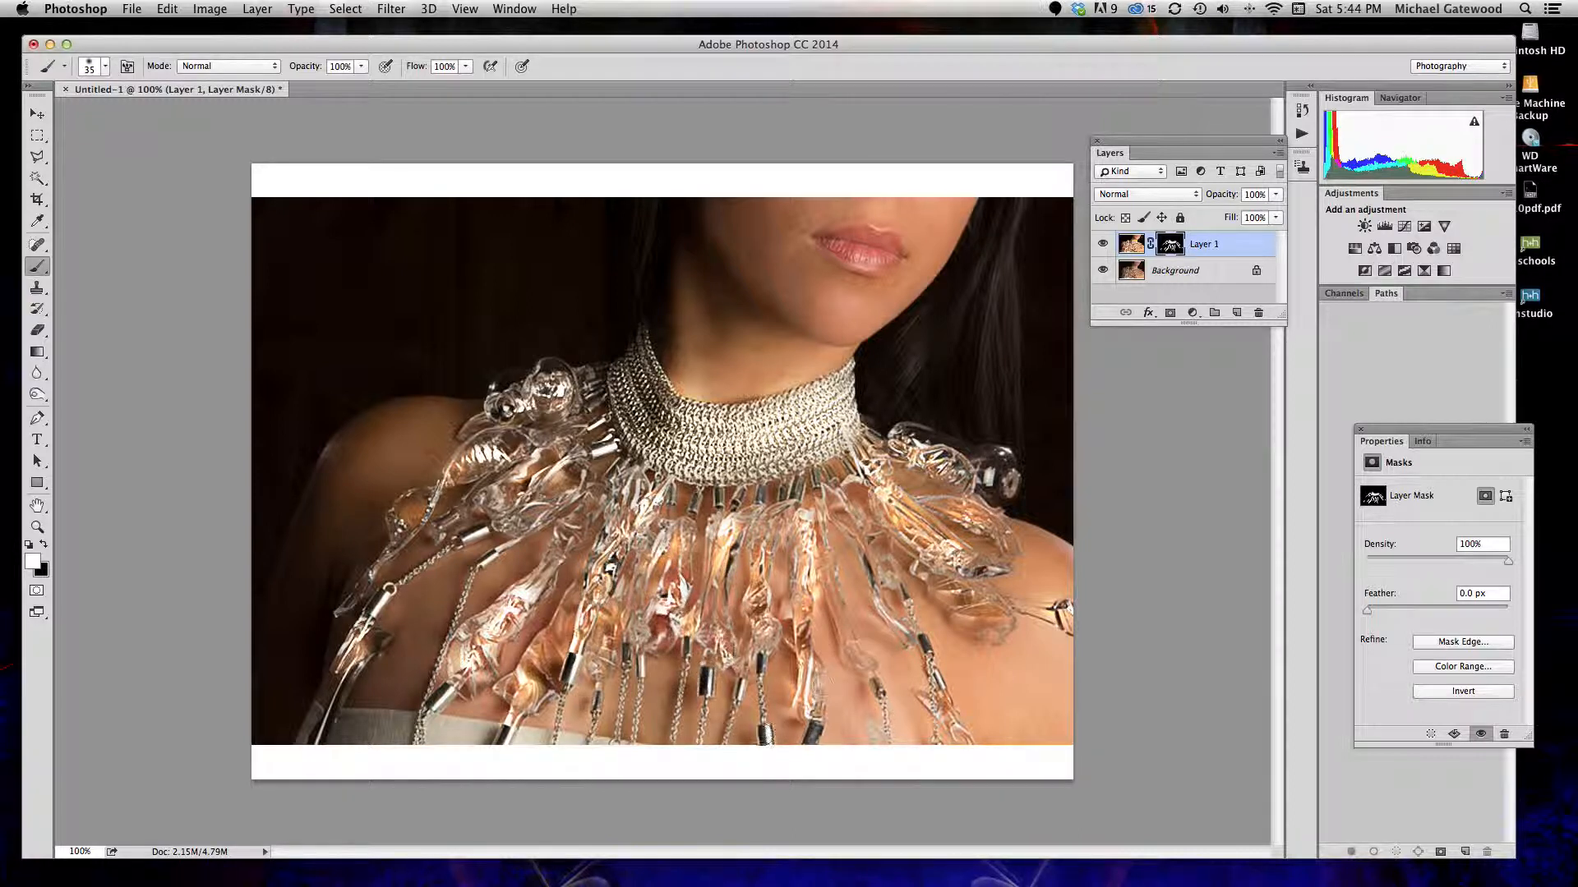
{"action": "left_click", "coordinate": [705, 684]}
{"action": "left_click", "coordinate": [507, 728]}
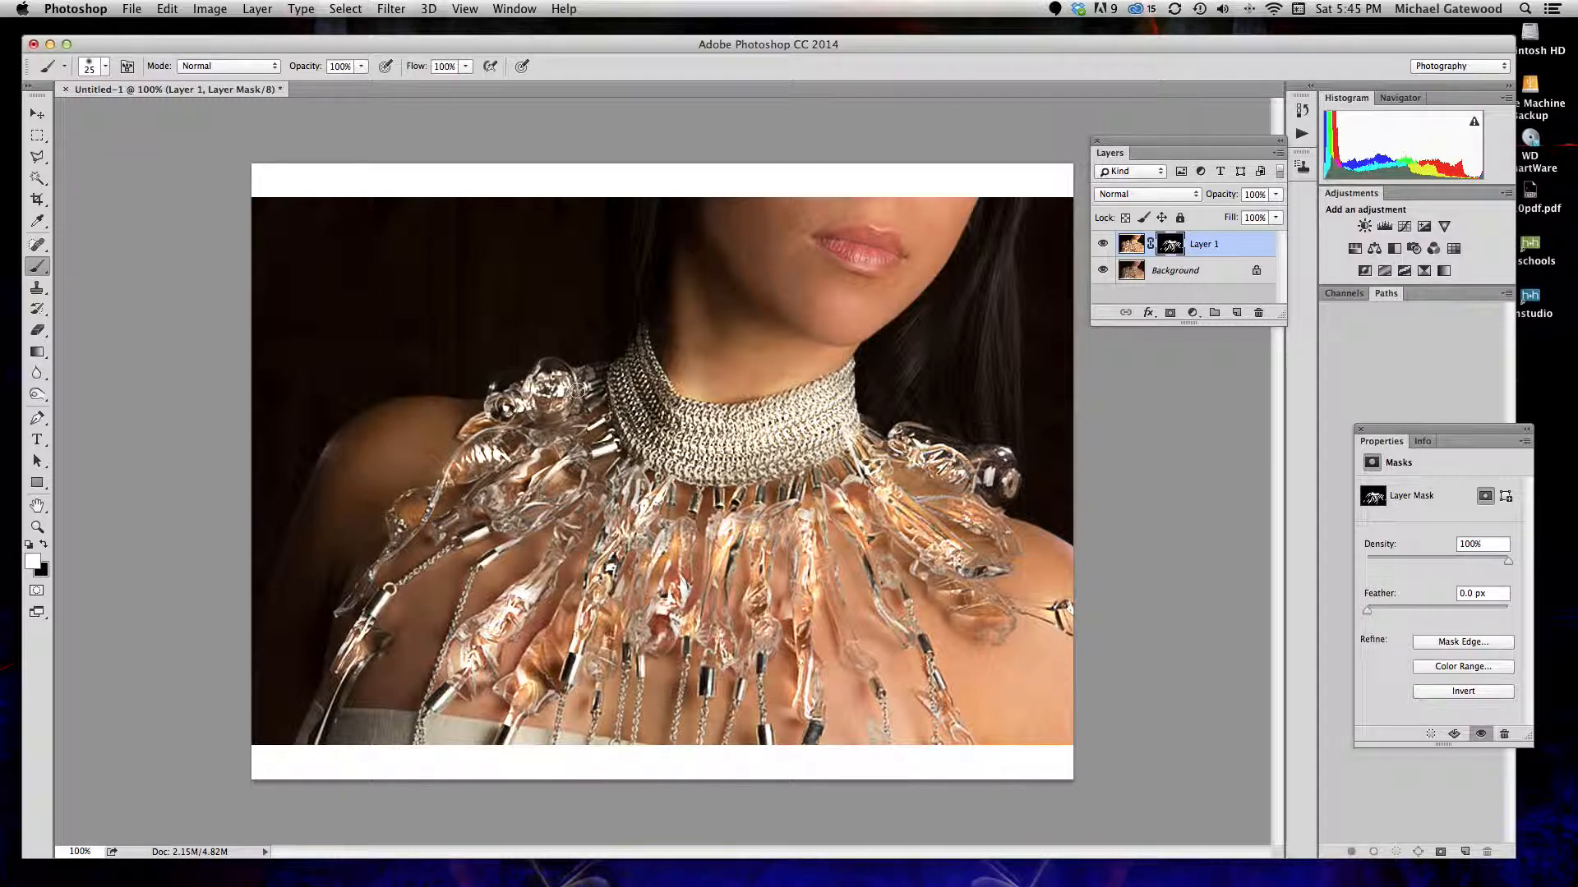
- Toggle the visibility of the masked toned layer to compare the necklace before and after
{"action": "left_click", "coordinate": [1102, 244]}
{"action": "left_click", "coordinate": [1103, 244]}
{"action": "left_click", "coordinate": [1102, 244]}
{"action": "left_click", "coordinate": [1103, 244]}
{"action": "left_click", "coordinate": [1102, 244]}
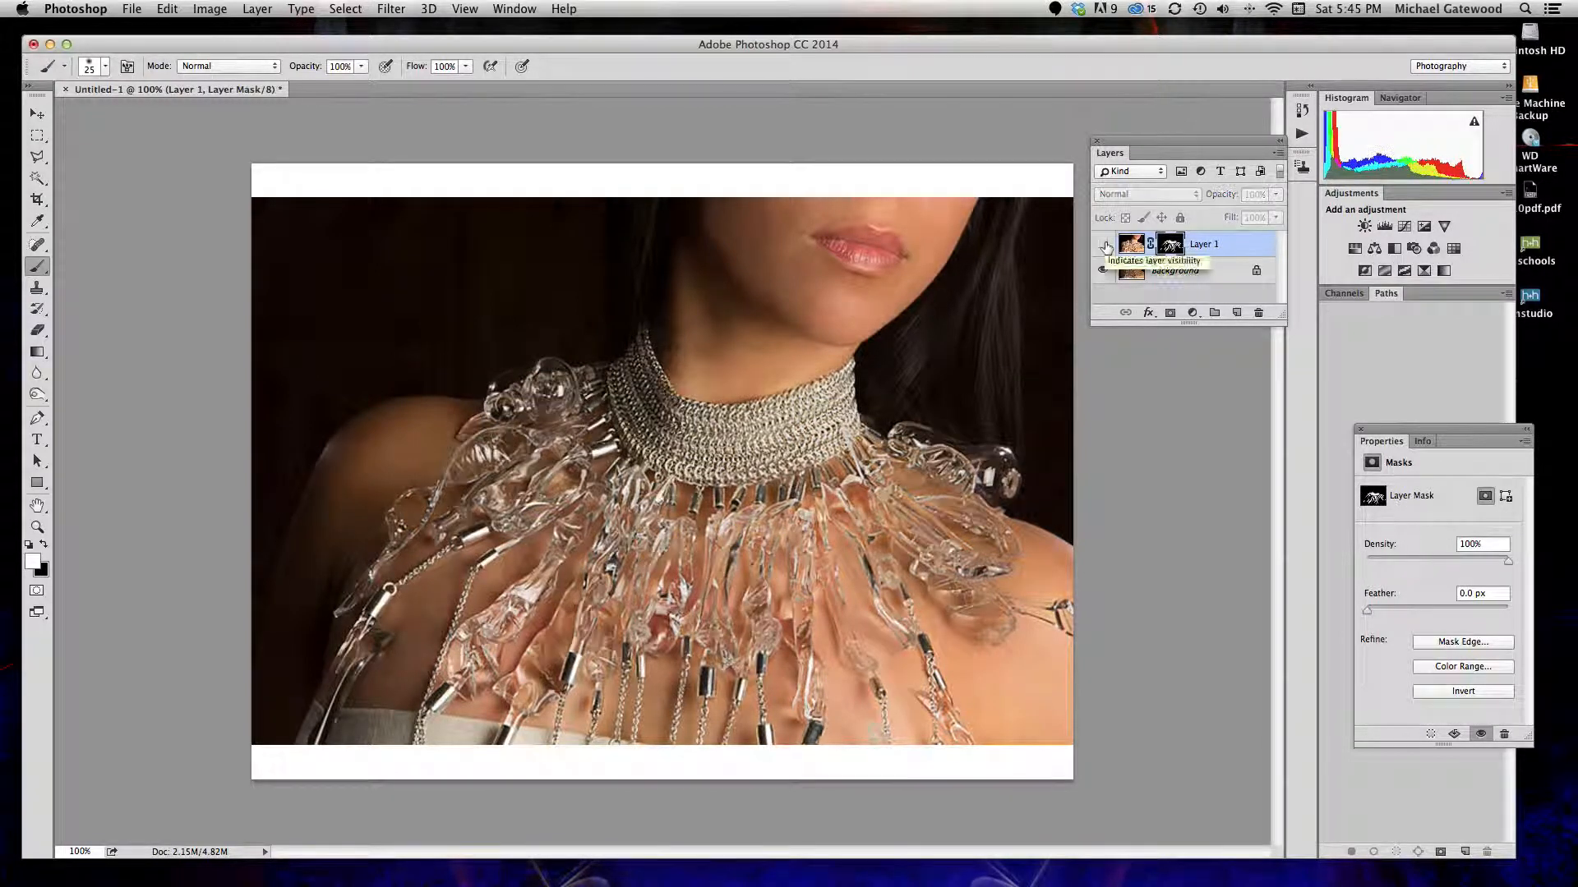
{"action": "left_click", "coordinate": [1103, 244]}
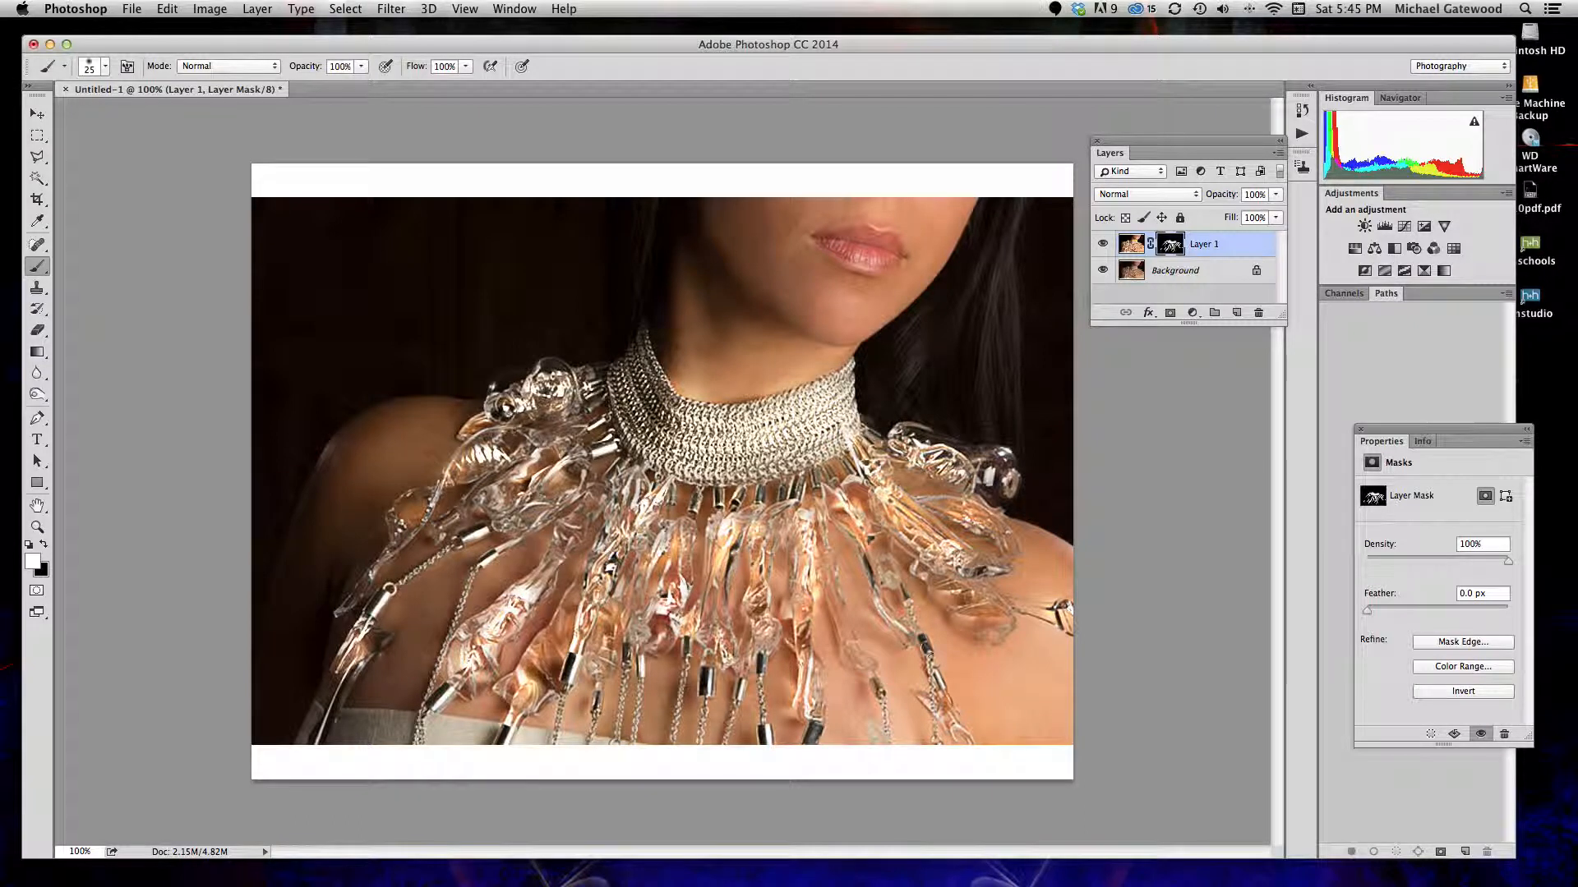
- Paint the mask white over the lower chains and nearby glass strand, and compare the image with Layer 1 hidden and shown
{"action": "mouse_move", "coordinate": [940, 716]}
{"action": "left_mouse_down"}
{"action": "mouse_move", "coordinate": [955, 727]}
{"action": "mouse_move", "coordinate": [882, 730]}
{"action": "left_mouse_up"}
{"action": "mouse_move", "coordinate": [843, 641]}
{"action": "left_mouse_down"}
{"action": "mouse_move", "coordinate": [875, 685]}
{"action": "mouse_move", "coordinate": [820, 521]}
{"action": "left_mouse_up"}
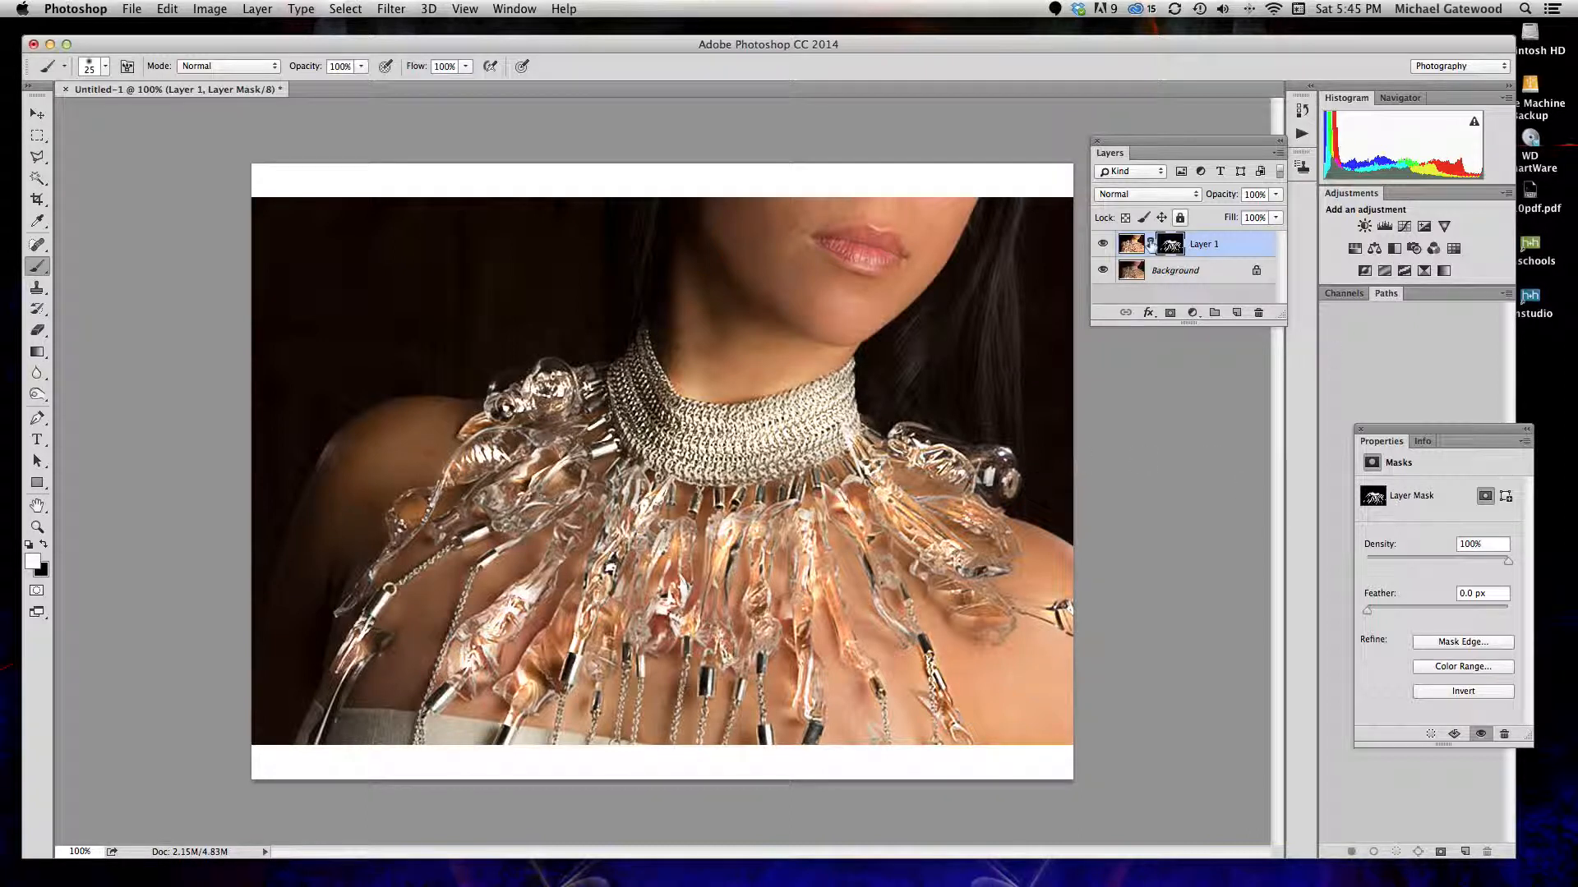
{"action": "left_click", "coordinate": [1103, 246]}
{"action": "left_click", "coordinate": [1104, 246]}
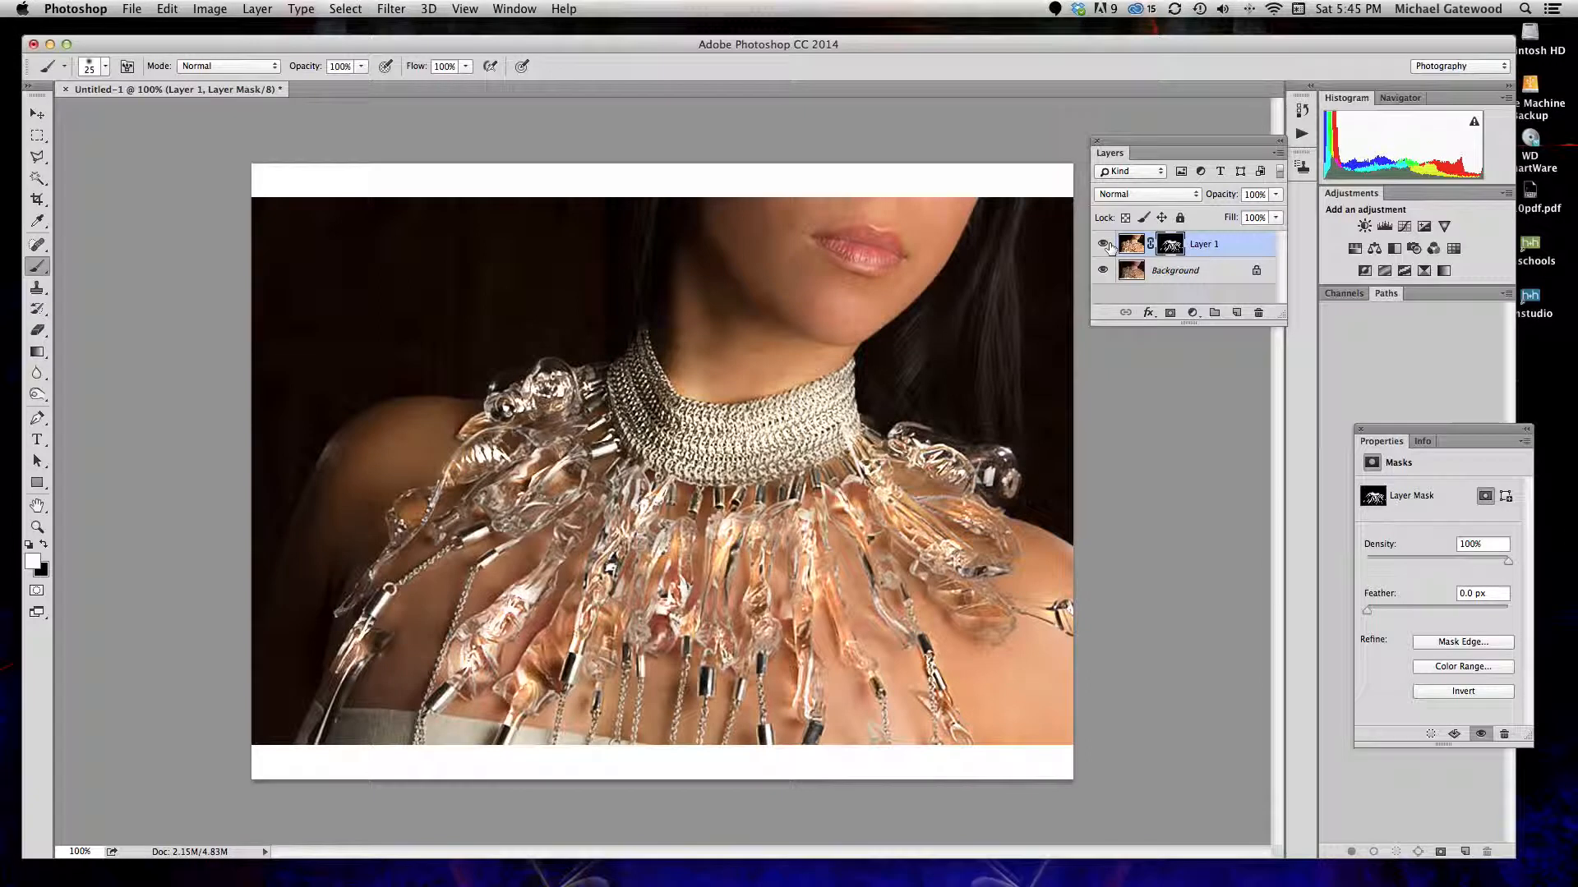
{"action": "left_click", "coordinate": [1104, 245]}
{"action": "left_click", "coordinate": [1104, 244]}
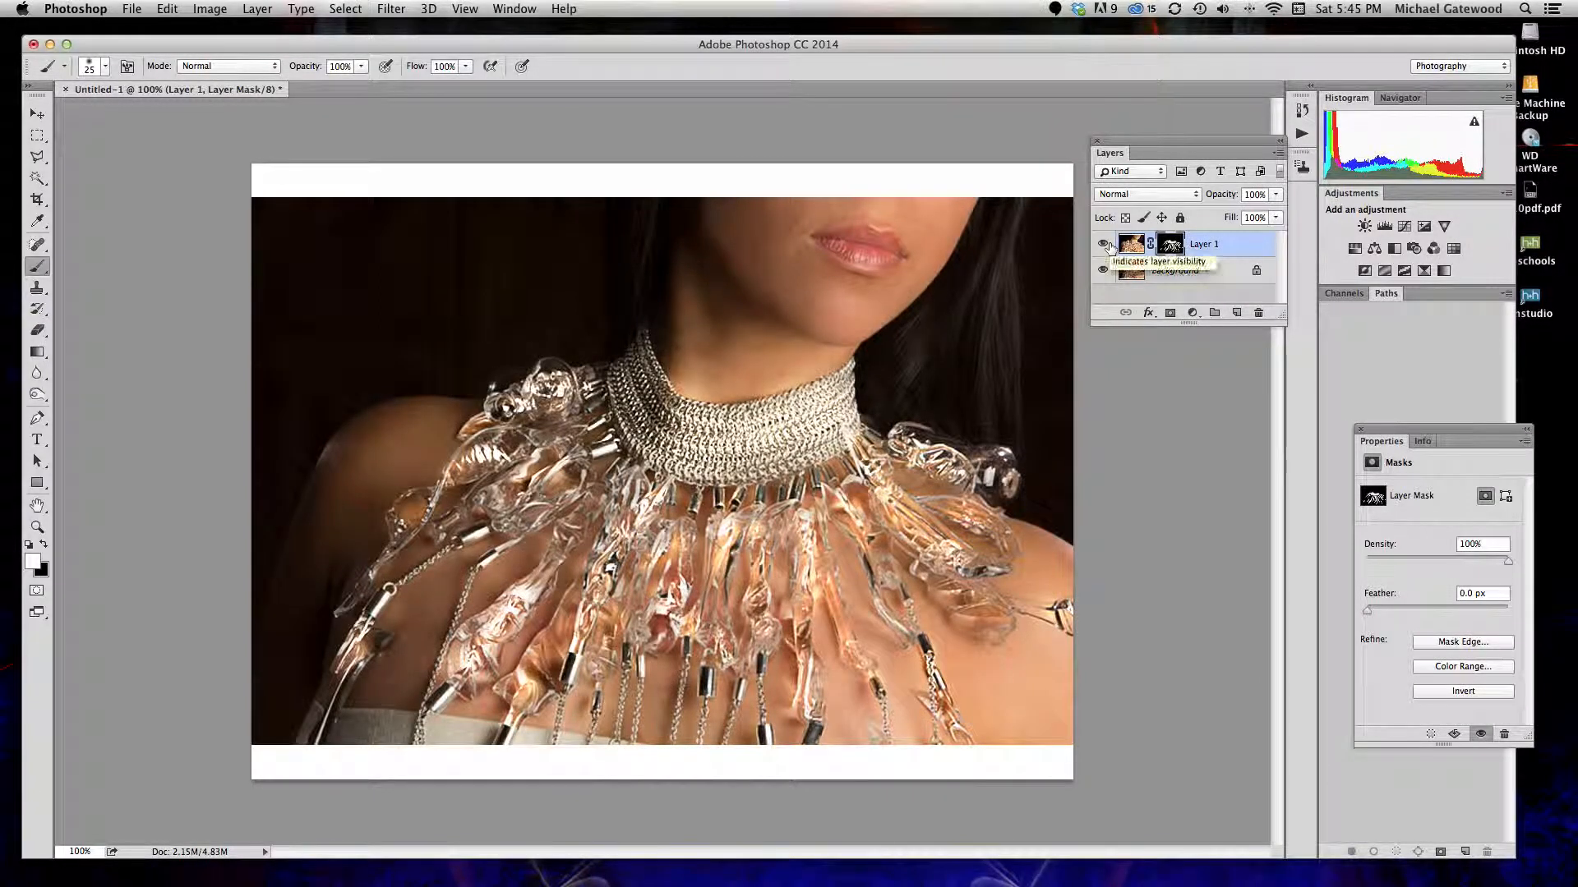